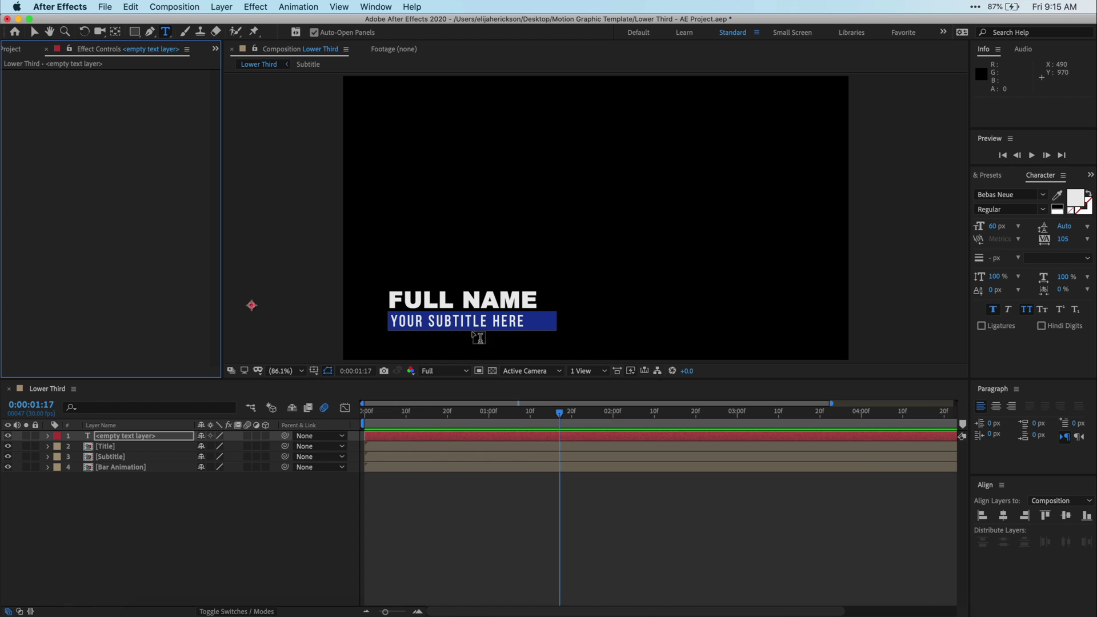
Preview the Lower Third animation from near the start, then return to the Selection tool
left_click(389, 412)
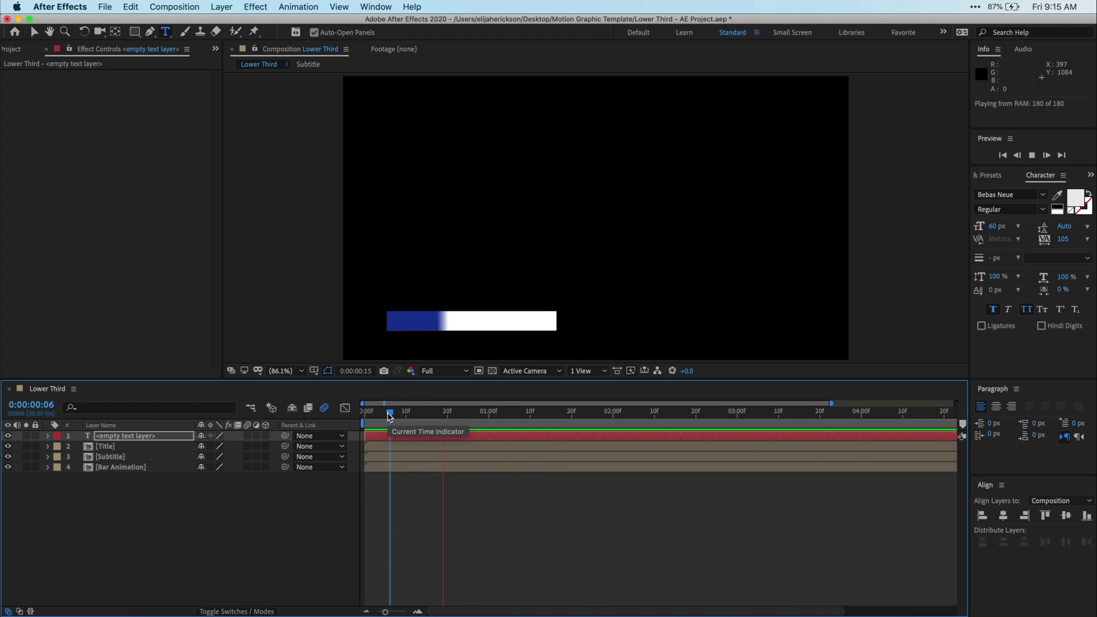
key("space")
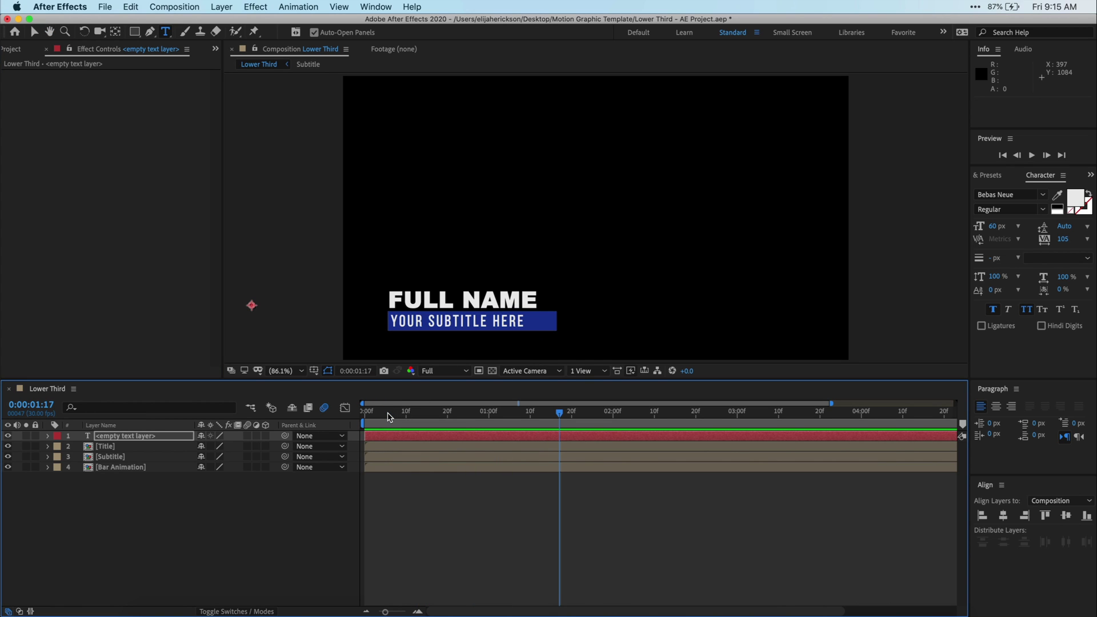
key("v")
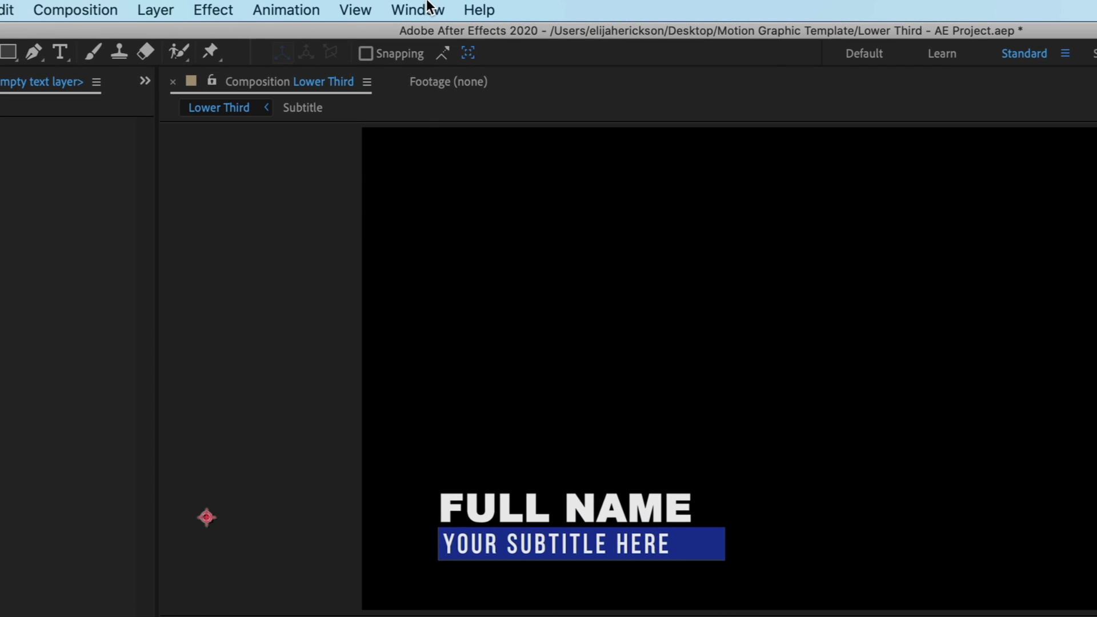
Show Essential Graphics, name the template 'Lower Third' and keep Lower Third as master composition
left_click(381, 6)
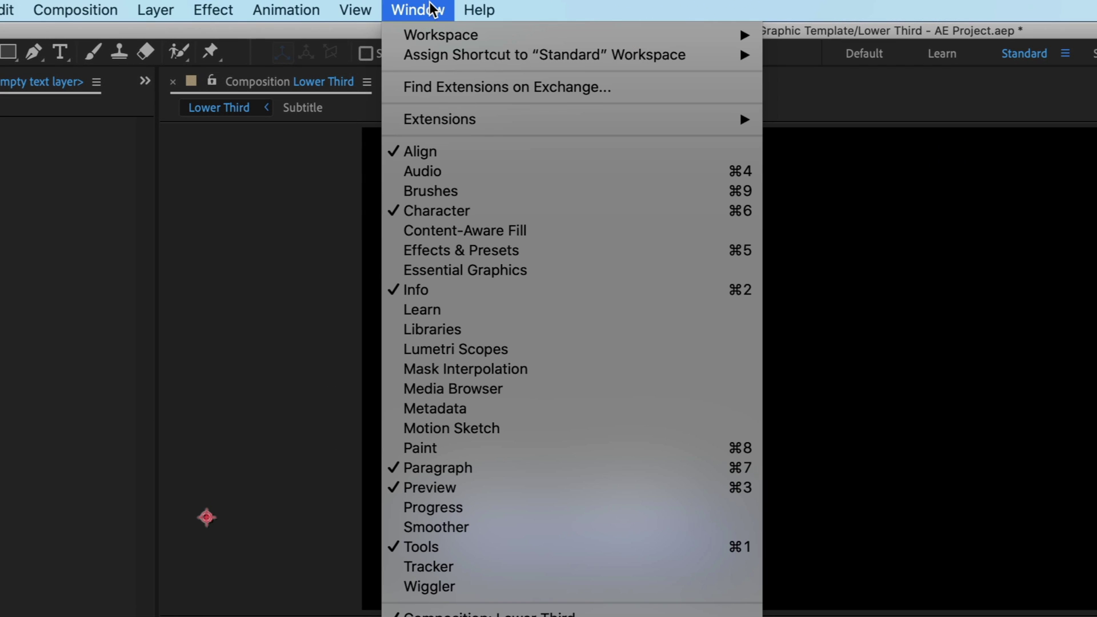
left_click(577, 268)
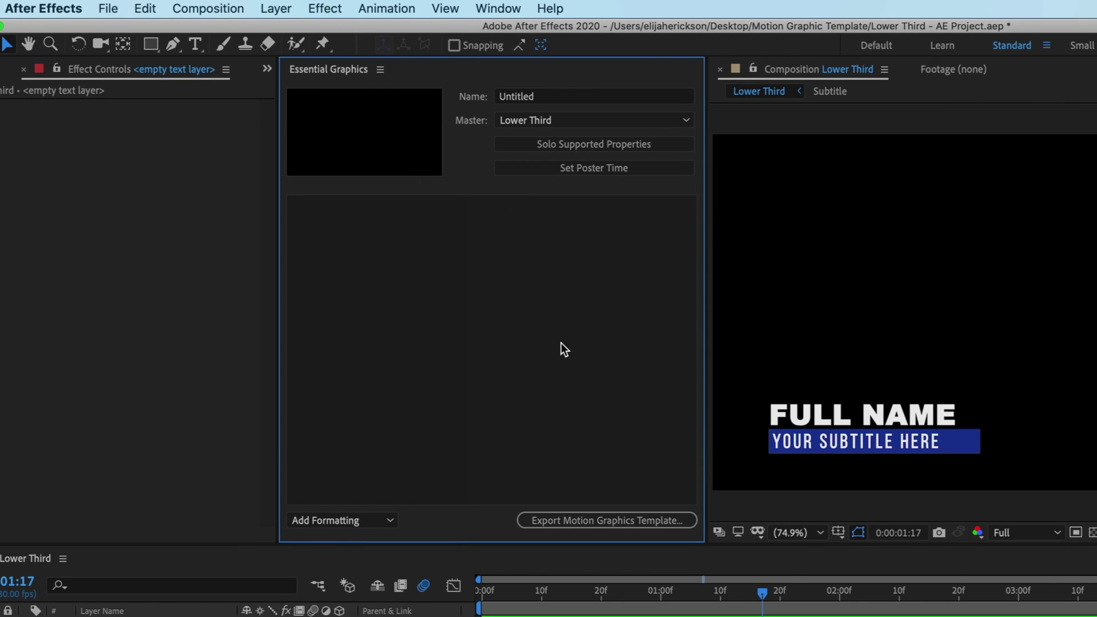
left_click(552, 96)
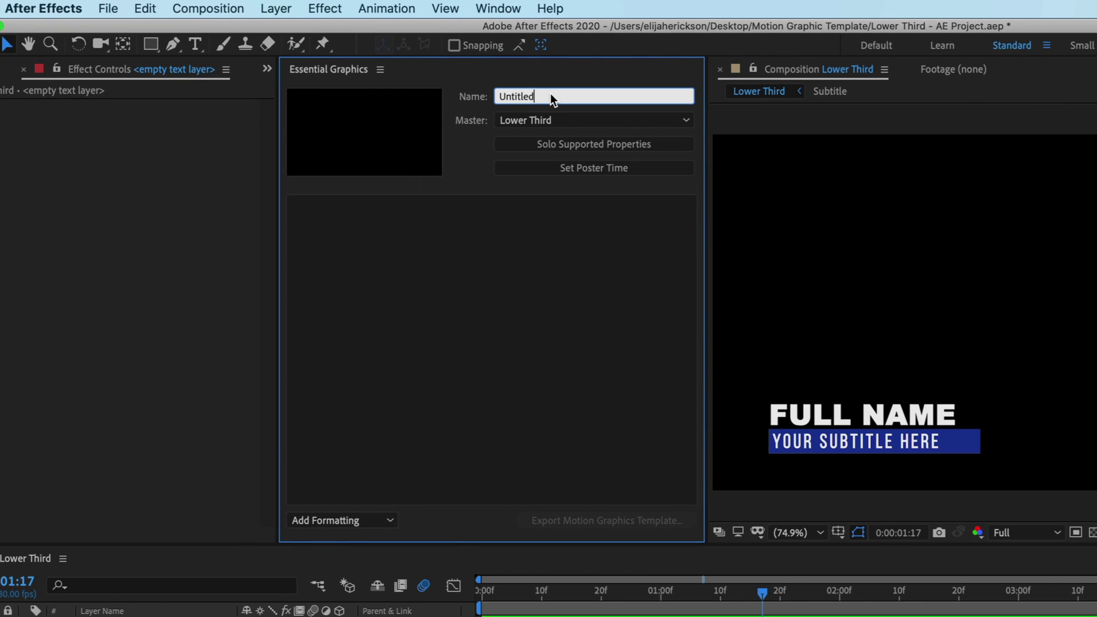
double_click(550, 96)
type("Lower Third")
left_click(625, 289)
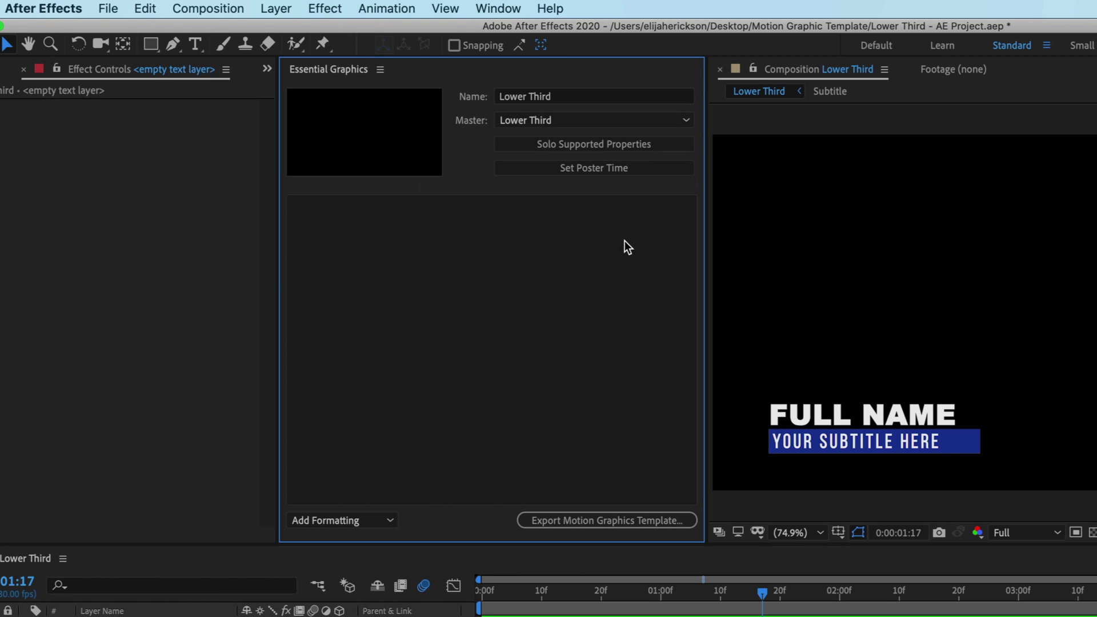
left_click(645, 118)
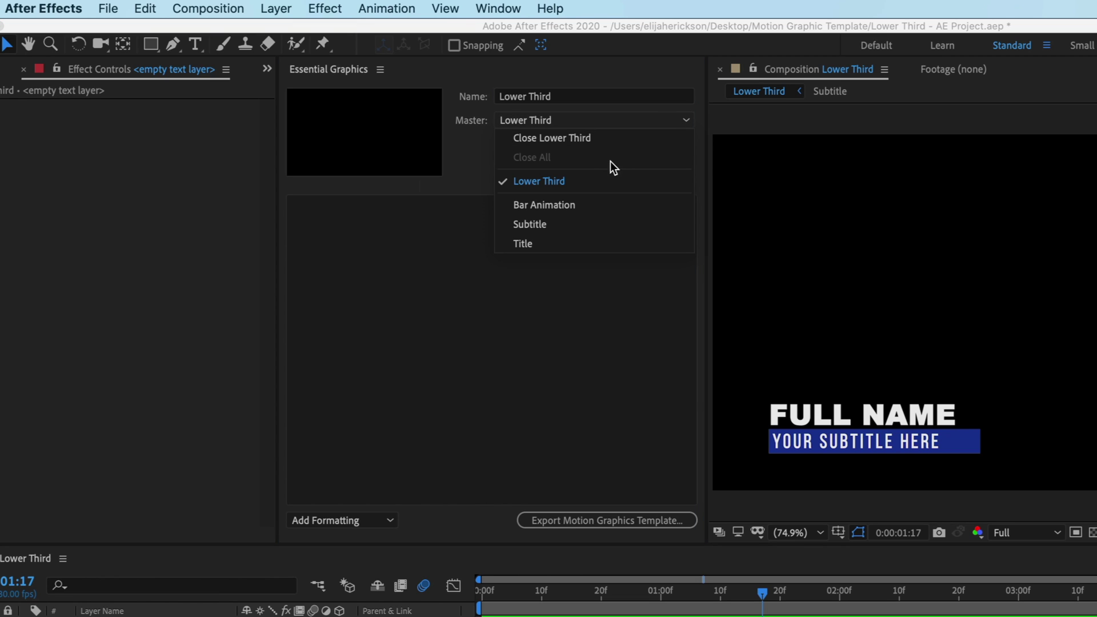
left_click(589, 181)
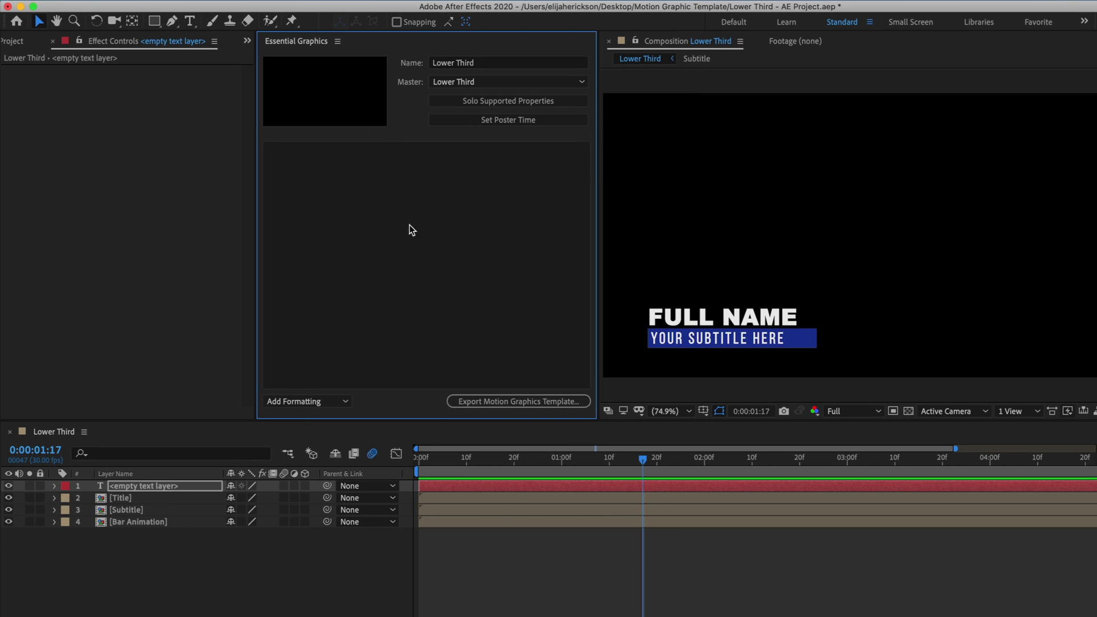
Delete the empty text layer and add the Title precomp's Source Text as a template control
key("Delete")
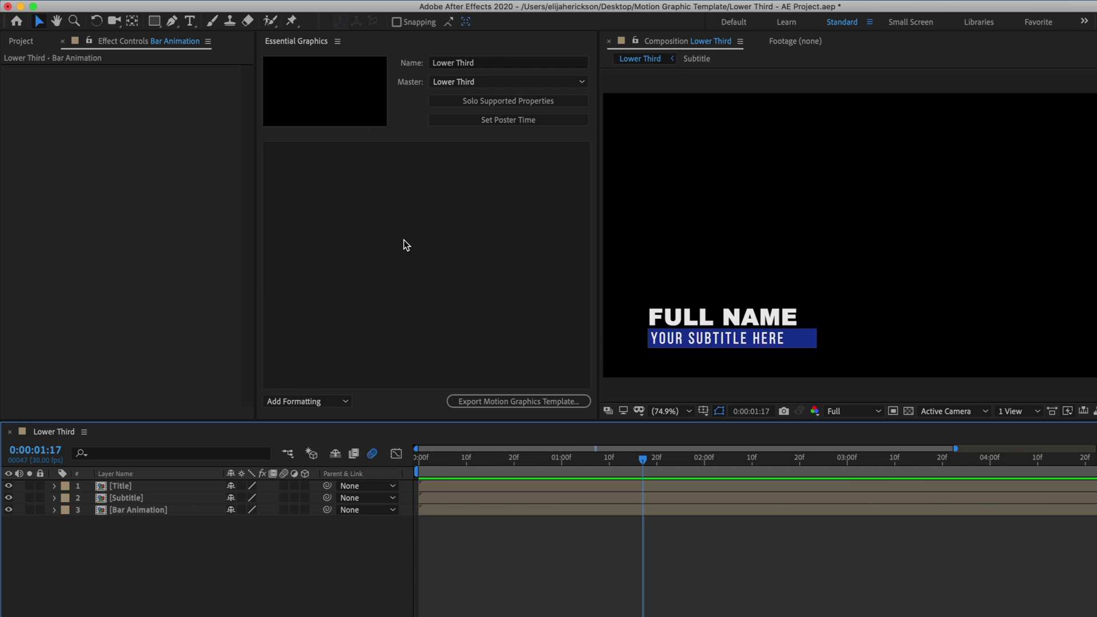
double_click(131, 486)
left_click_drag(132, 486, 360, 276)
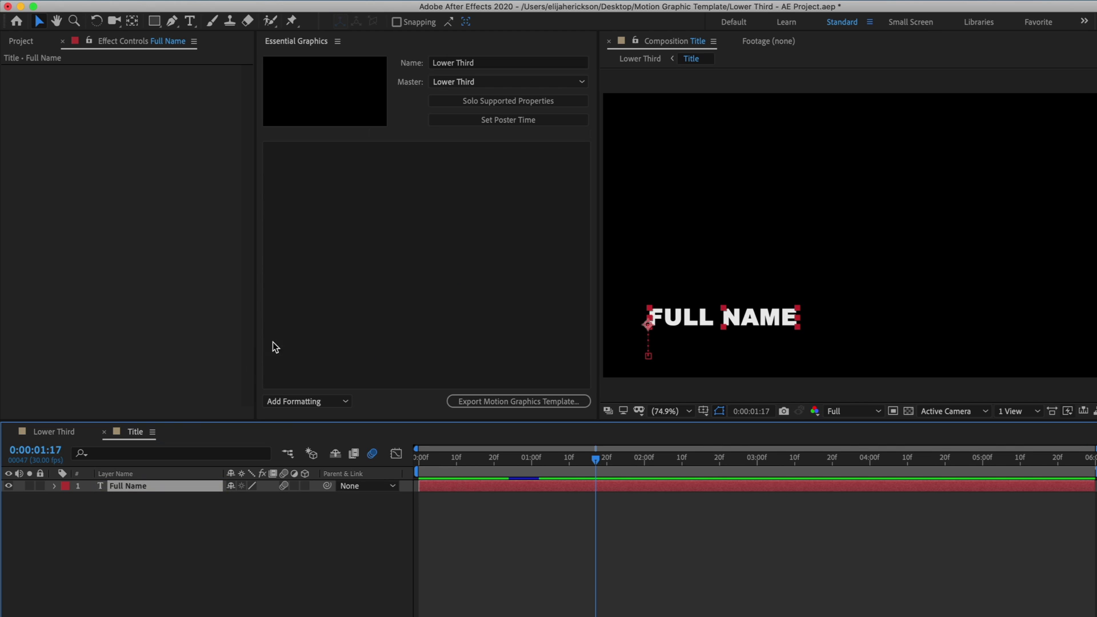
left_click(55, 486)
left_click(66, 499)
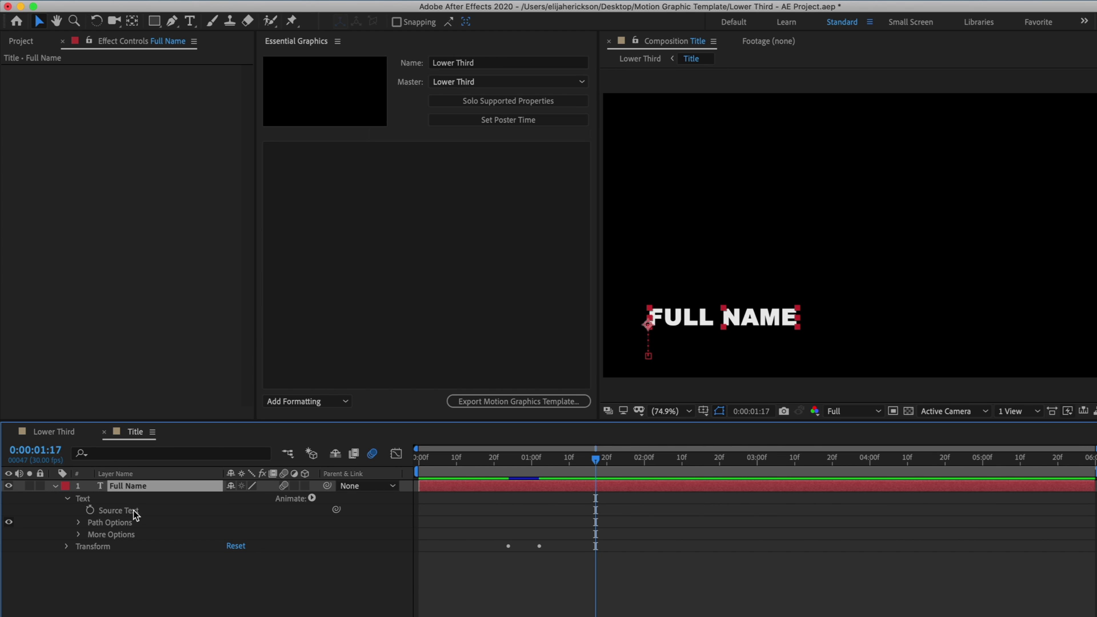
left_click_drag(132, 509, 321, 299)
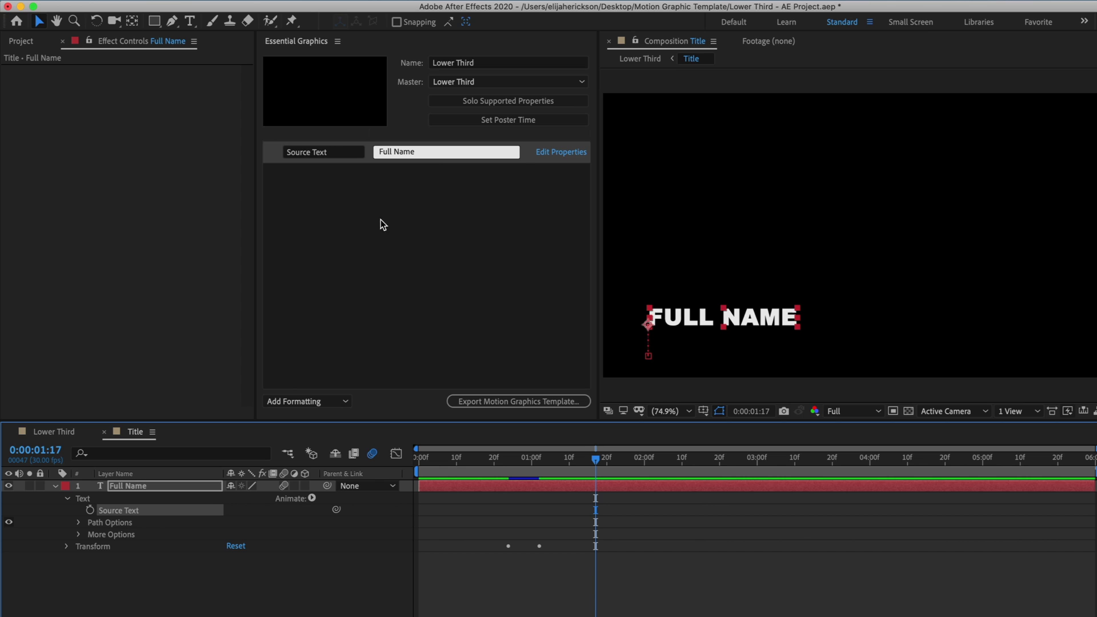
Set the title text to 'Lower Third' and rename its control label to 'Main Title'
left_click(428, 152)
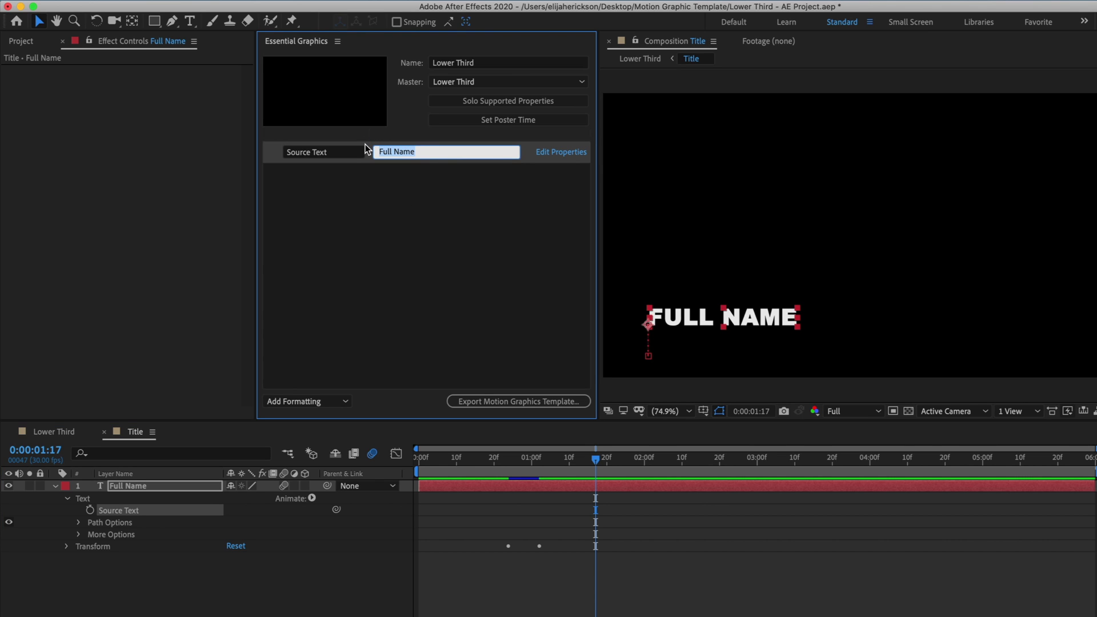
type("Lower Third")
key("Return")
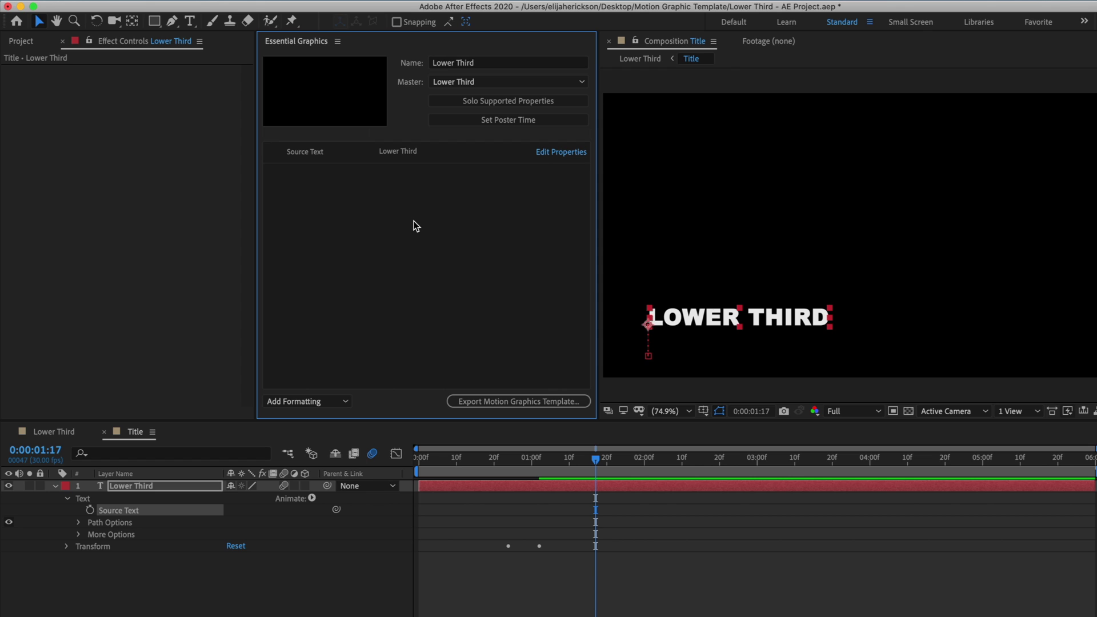
left_click(322, 153)
double_click(322, 153)
key("super+a")
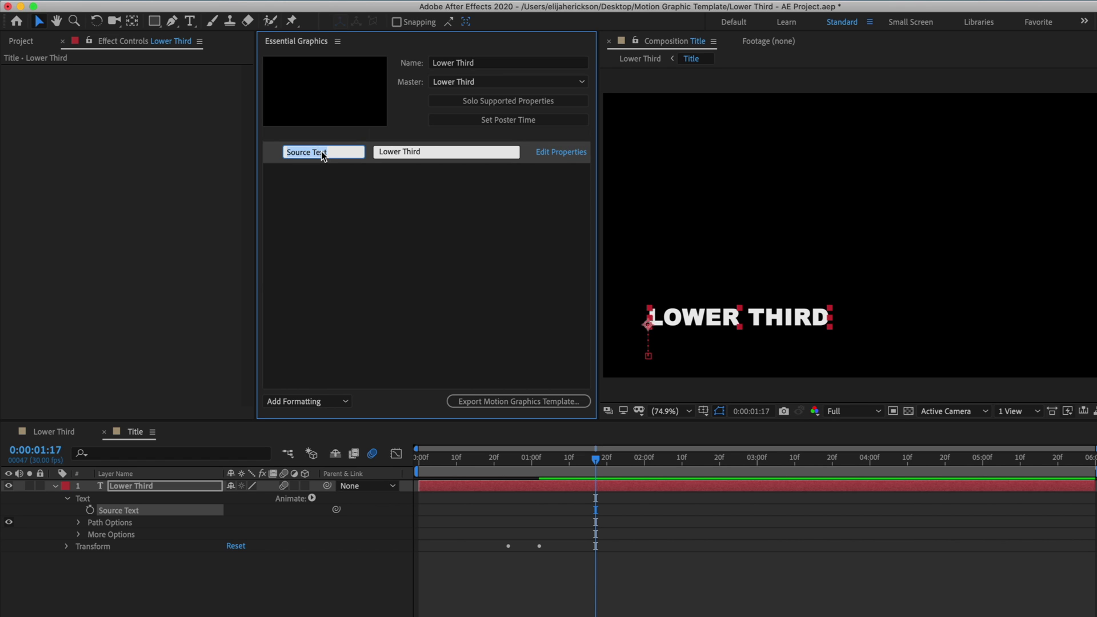
type("Main Title")
left_click(366, 199)
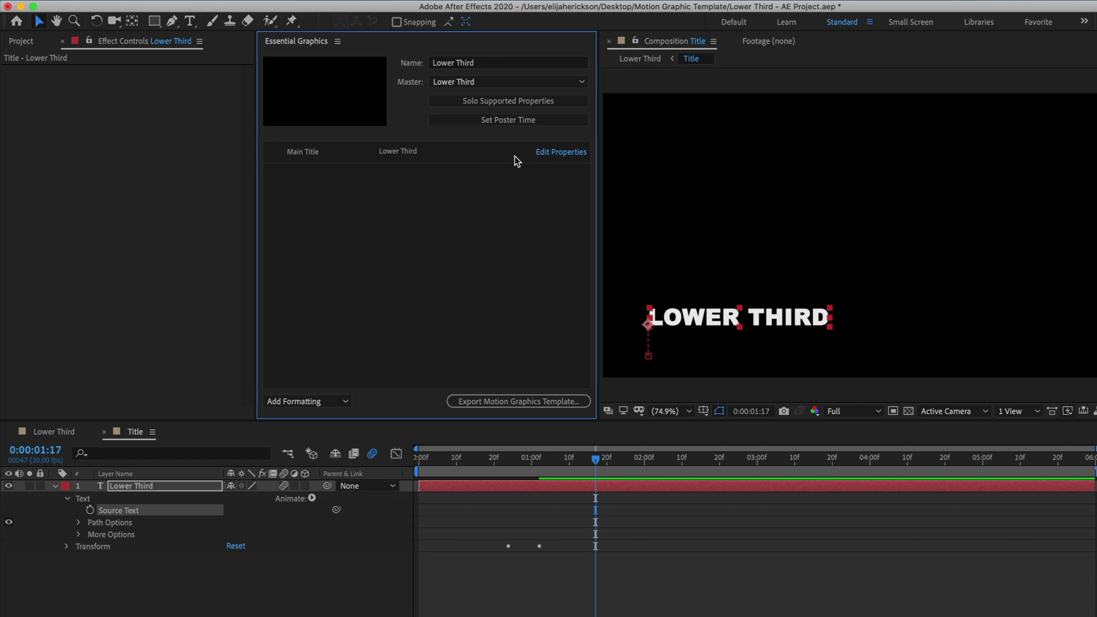
left_click(552, 152)
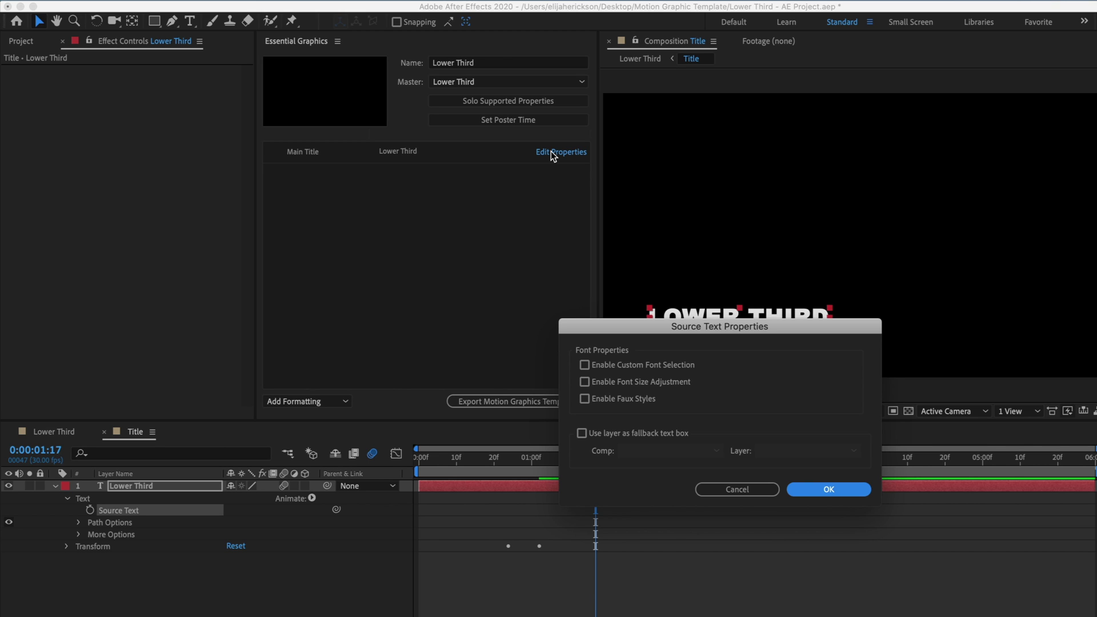
Enable custom font selection and font size adjustment for the Main Title control
left_click(633, 361)
left_click(631, 389)
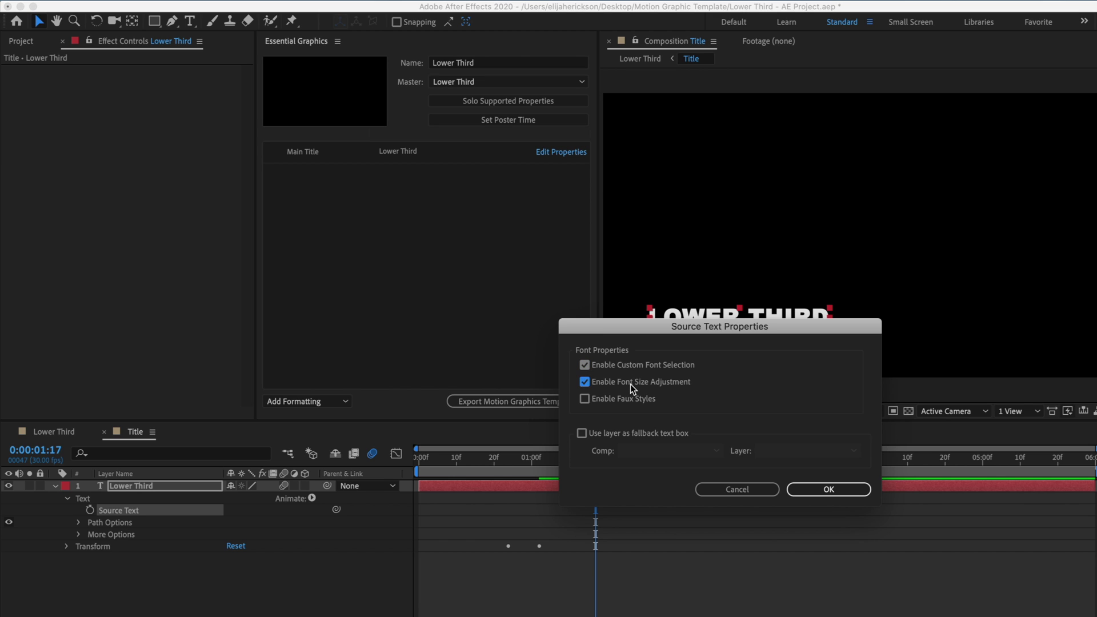
left_click(816, 489)
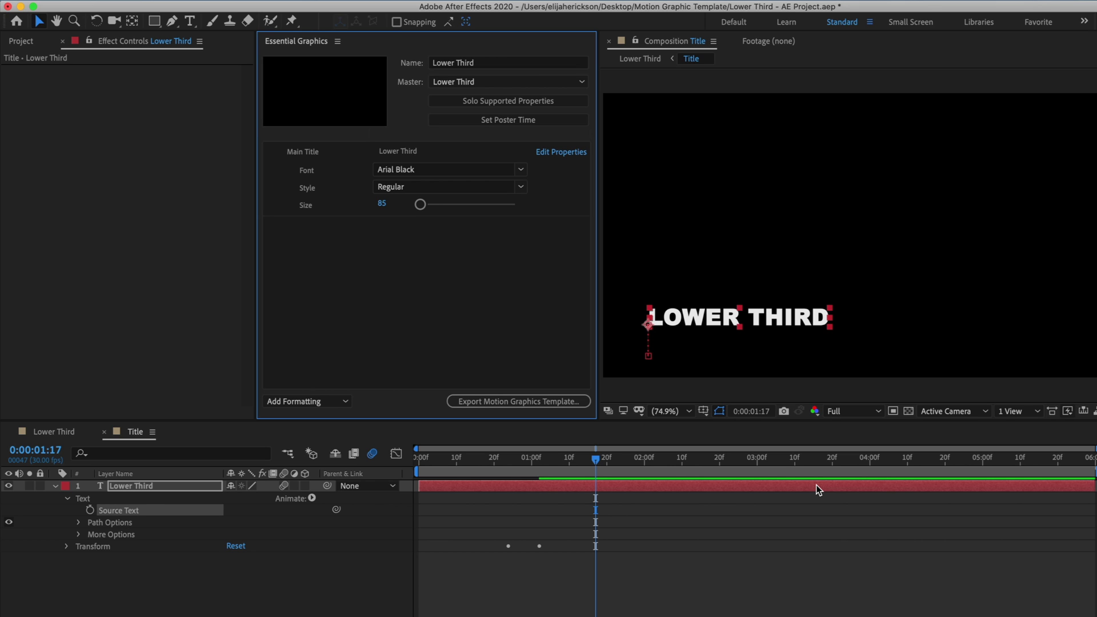
Add the Subtitle precomp's Source Text to Essential Graphics as a template control
left_click(64, 432)
double_click(103, 497)
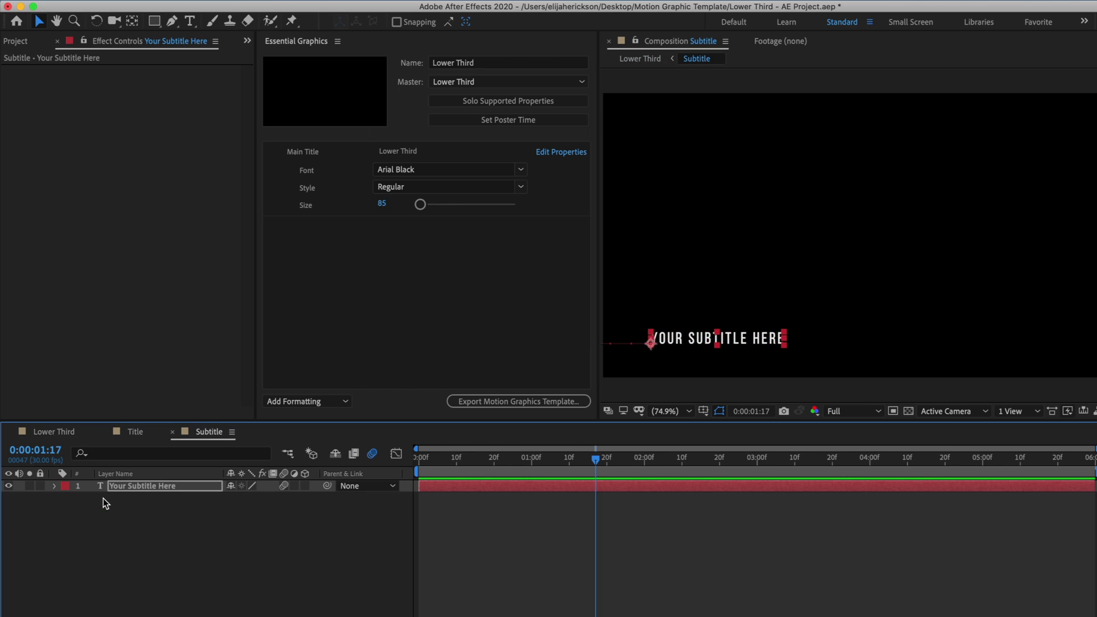
left_click(54, 486)
left_click(67, 498)
left_click(112, 511)
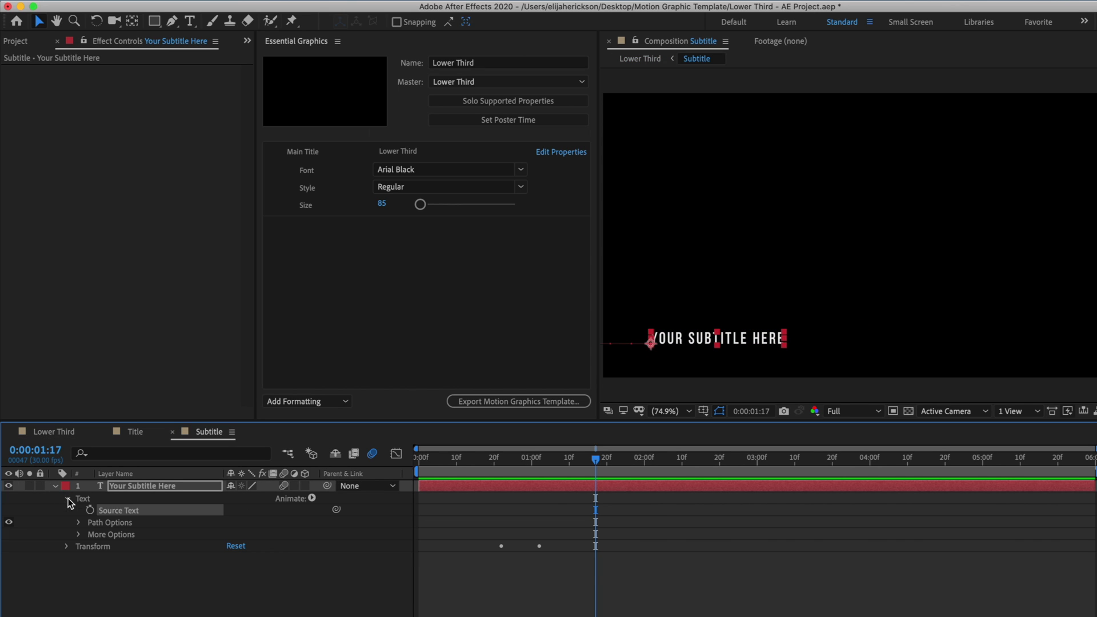
left_click_drag(123, 512, 314, 327)
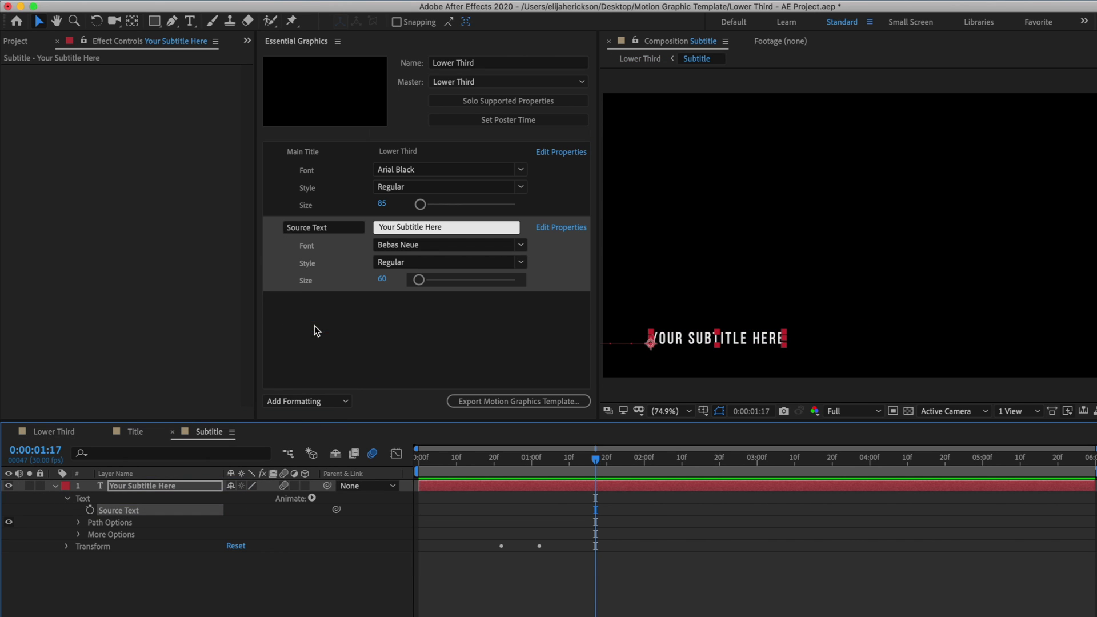
Label the new control 'Subtitle' and return to the Lower Third composition
left_click(320, 229)
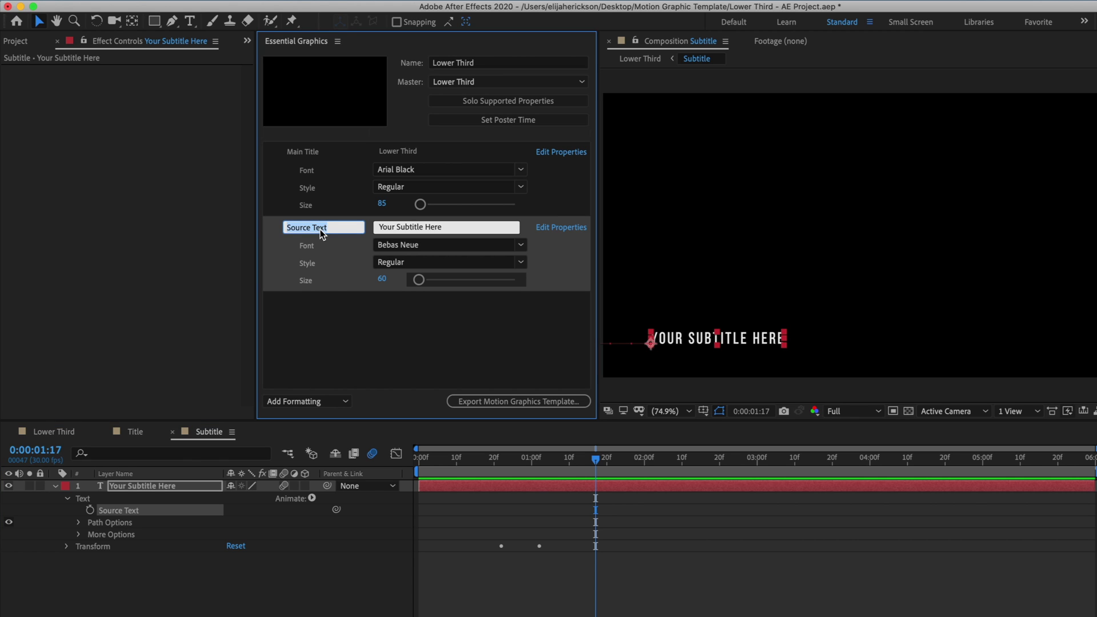
type("Subtitle")
key("Return")
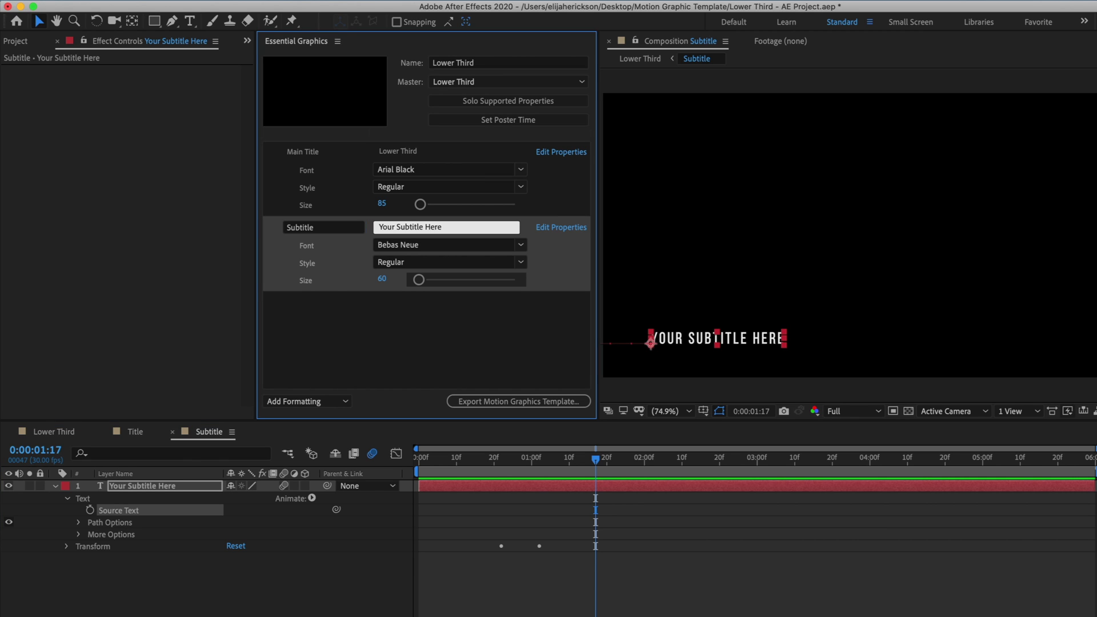
left_click(367, 342)
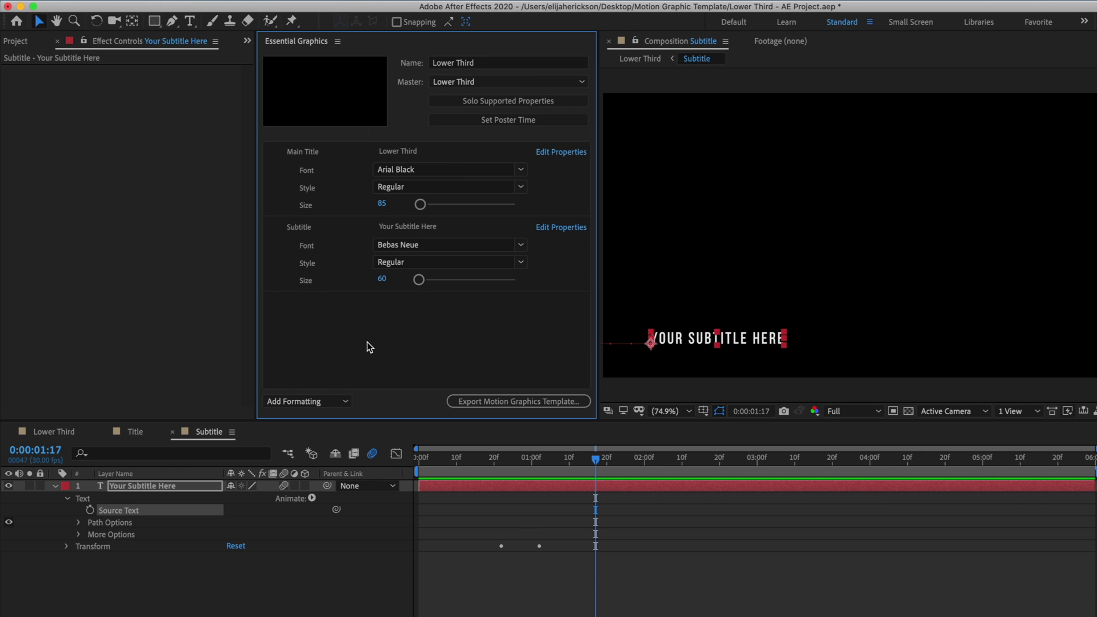
left_click(47, 432)
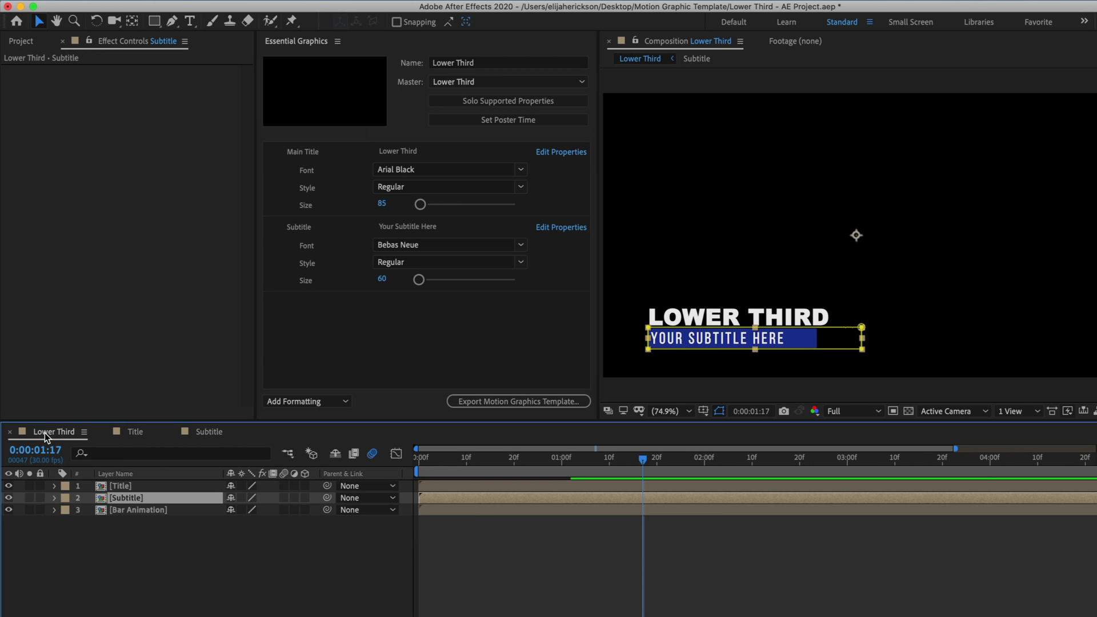
Add the Bar Animation second shape's Fill 1 Color as a template control
double_click(102, 509)
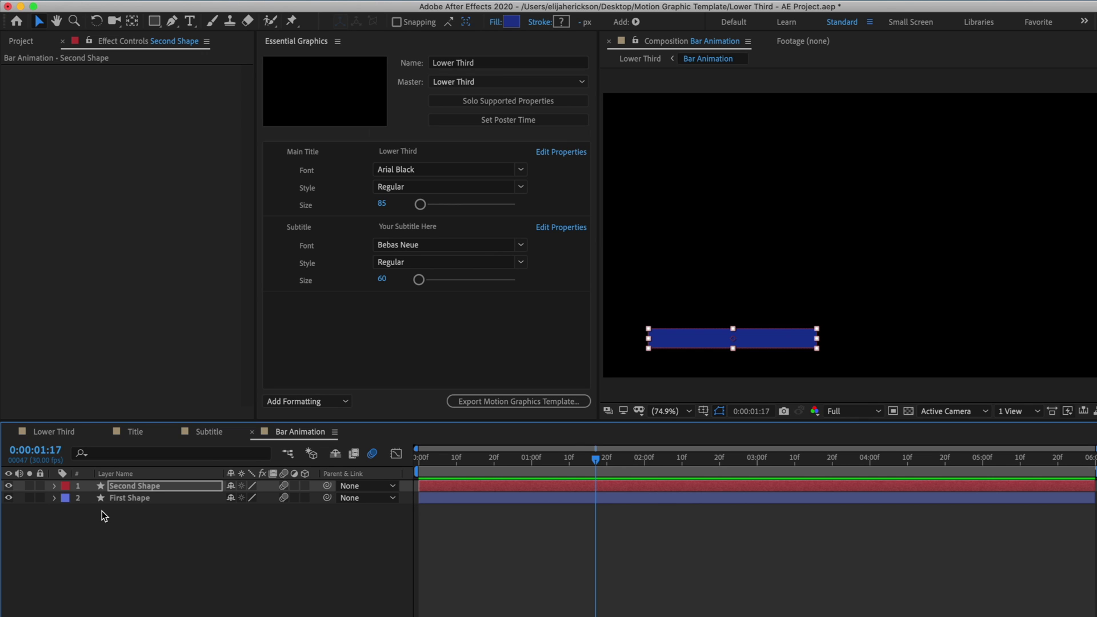
left_click(55, 486)
left_click(66, 498)
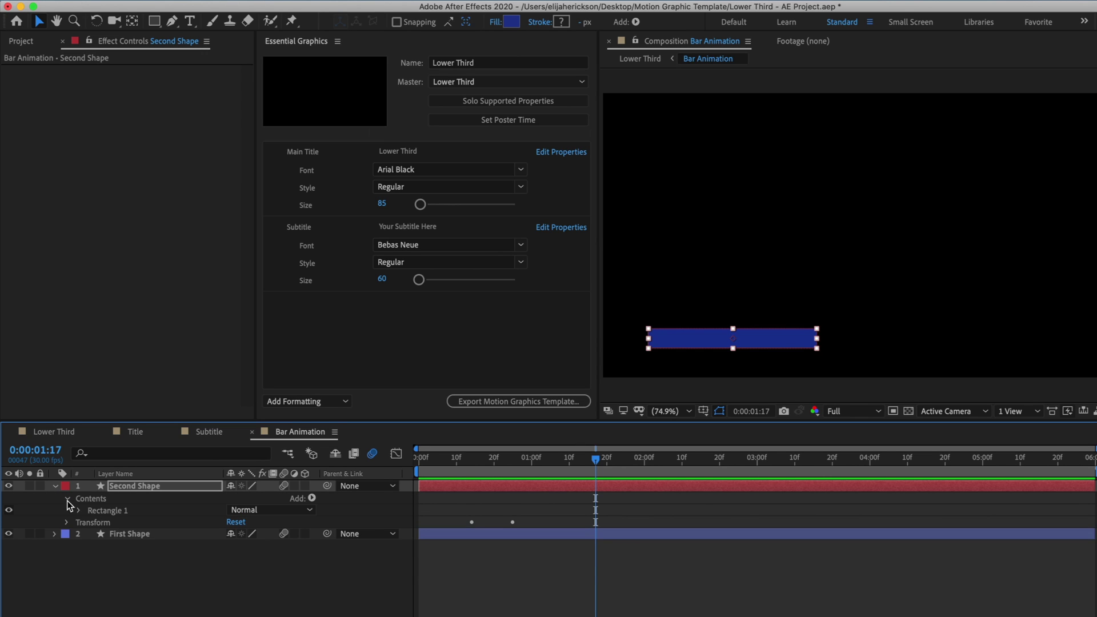
left_click(80, 511)
left_click(92, 534)
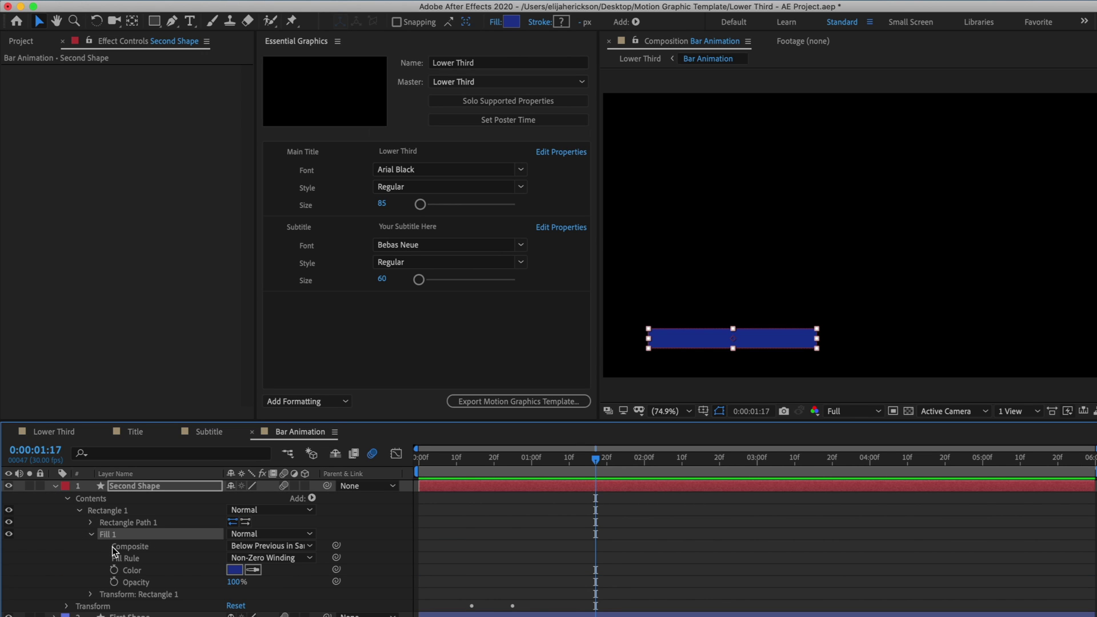
left_click(141, 571)
left_click_drag(140, 571, 334, 337)
Set the colour control to dark red and name it 'Bar Color'
left_click(392, 303)
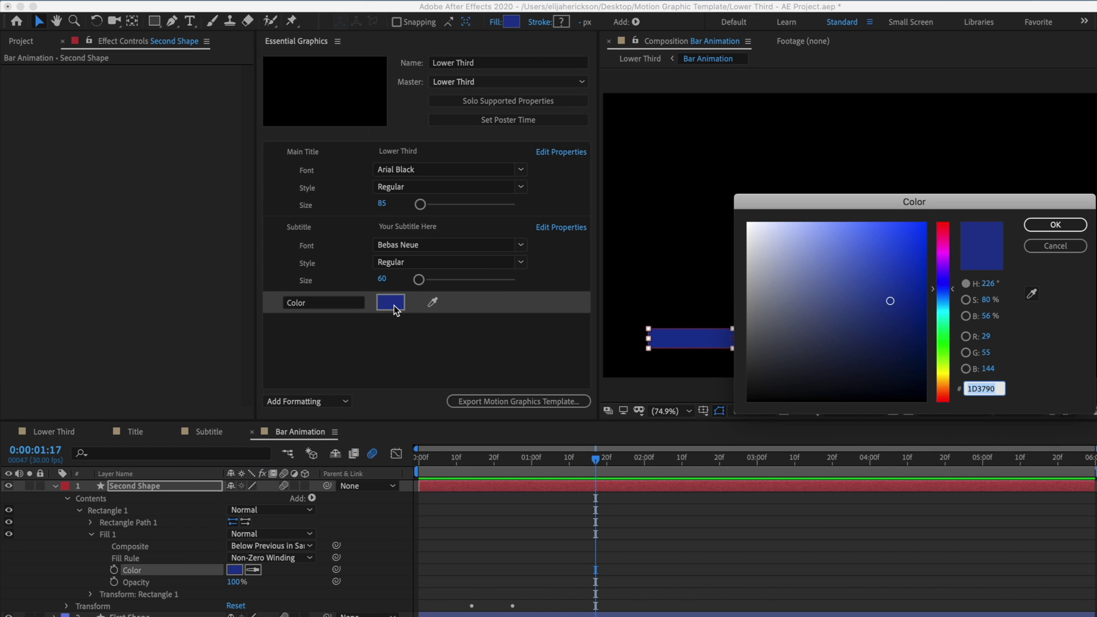
left_click_drag(931, 236, 933, 223)
left_click_drag(926, 301, 910, 311)
left_click(1055, 224)
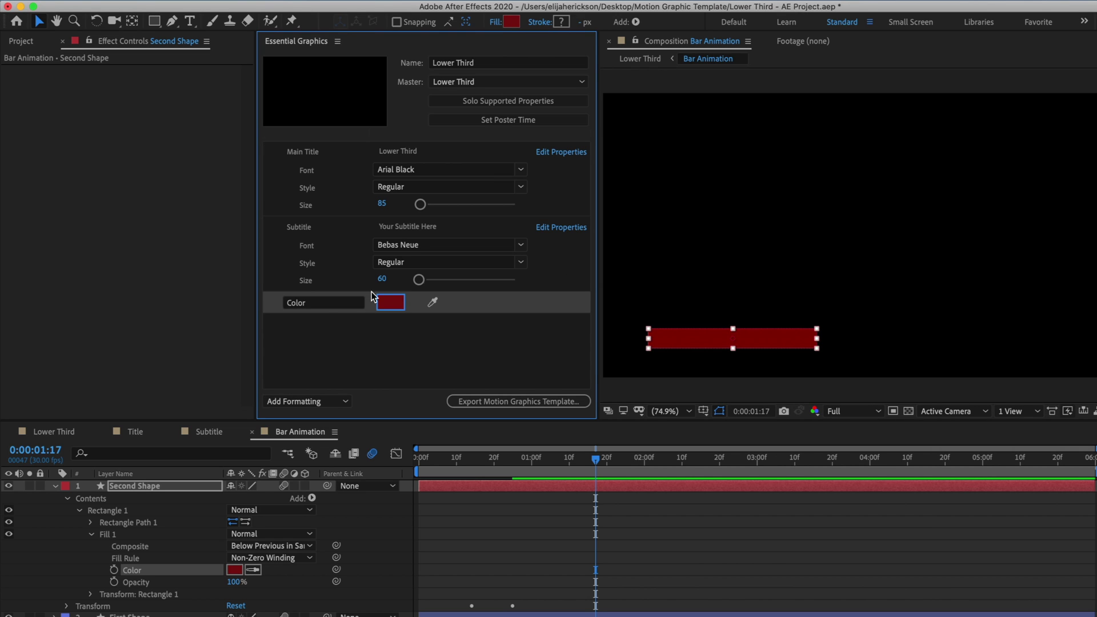
left_click(315, 301)
type("Bar Co")
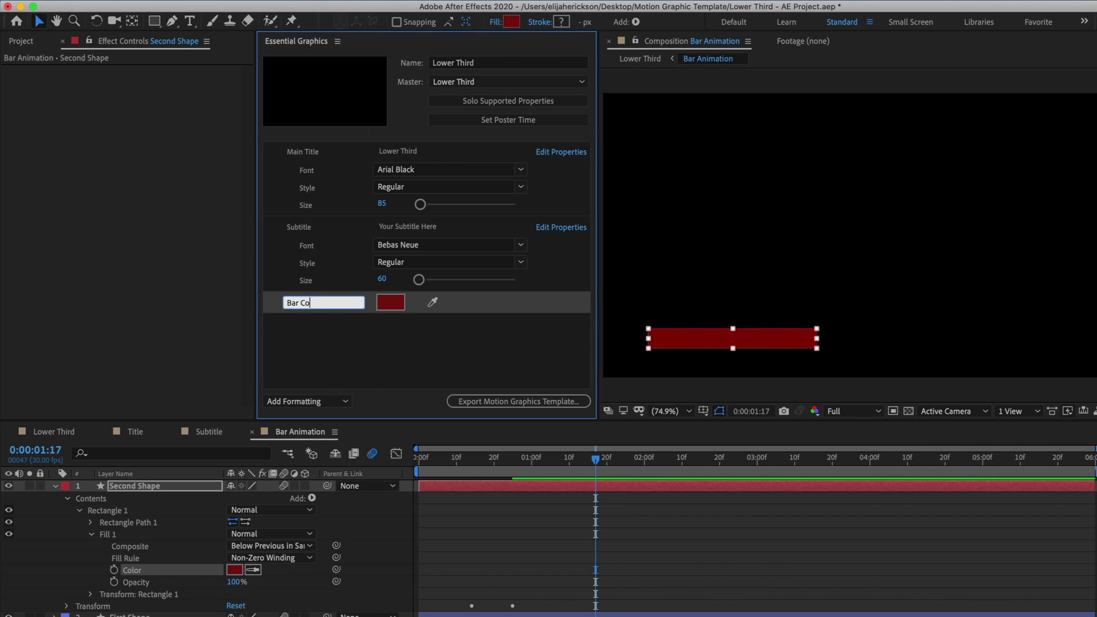
type("lor")
key("Return")
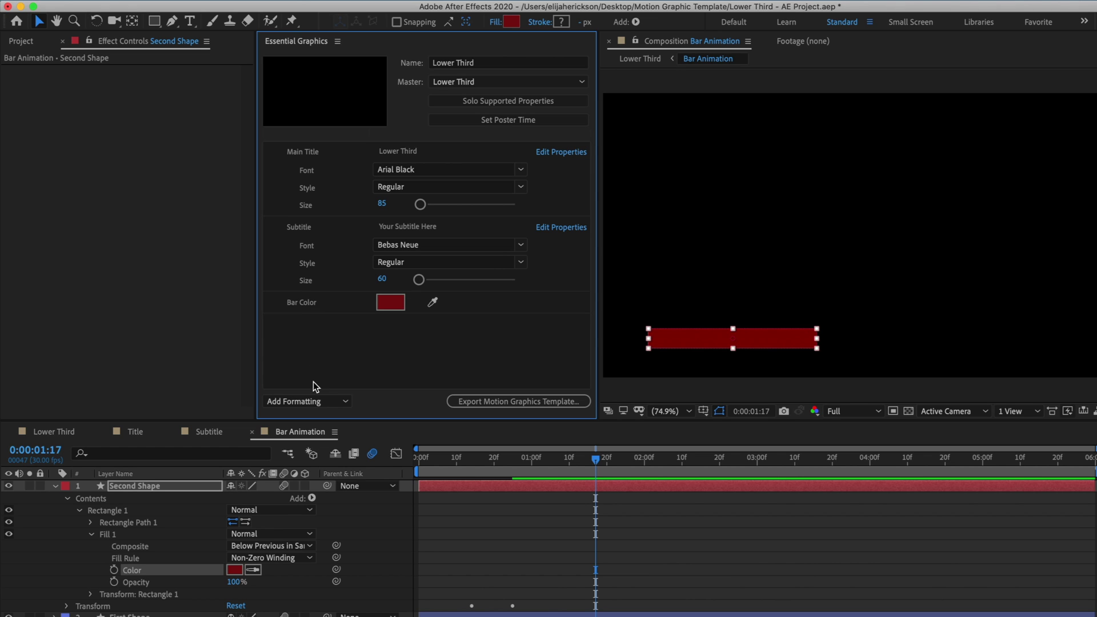
left_click(318, 402)
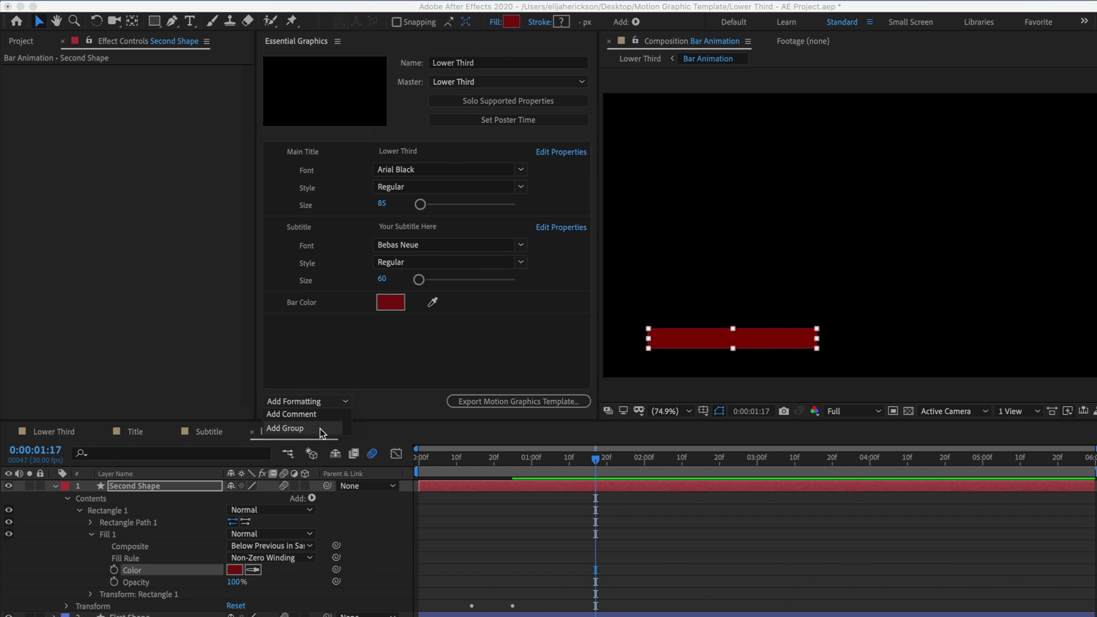
Create a 'Text Control' group and move Main Title and Subtitle into it
left_click(320, 429)
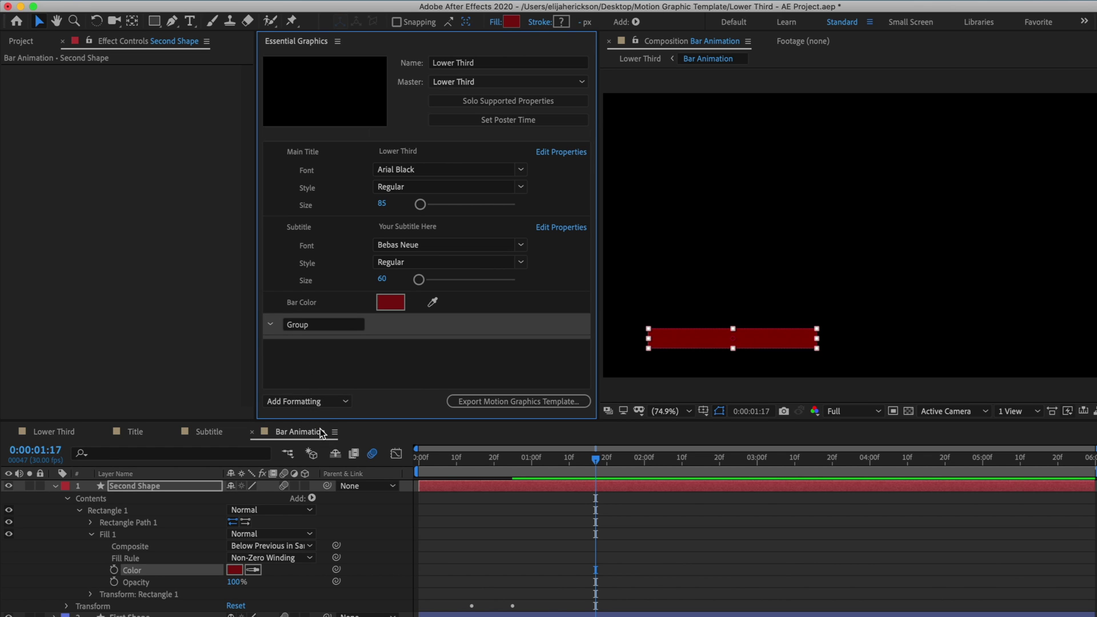
left_click(331, 327)
type("T")
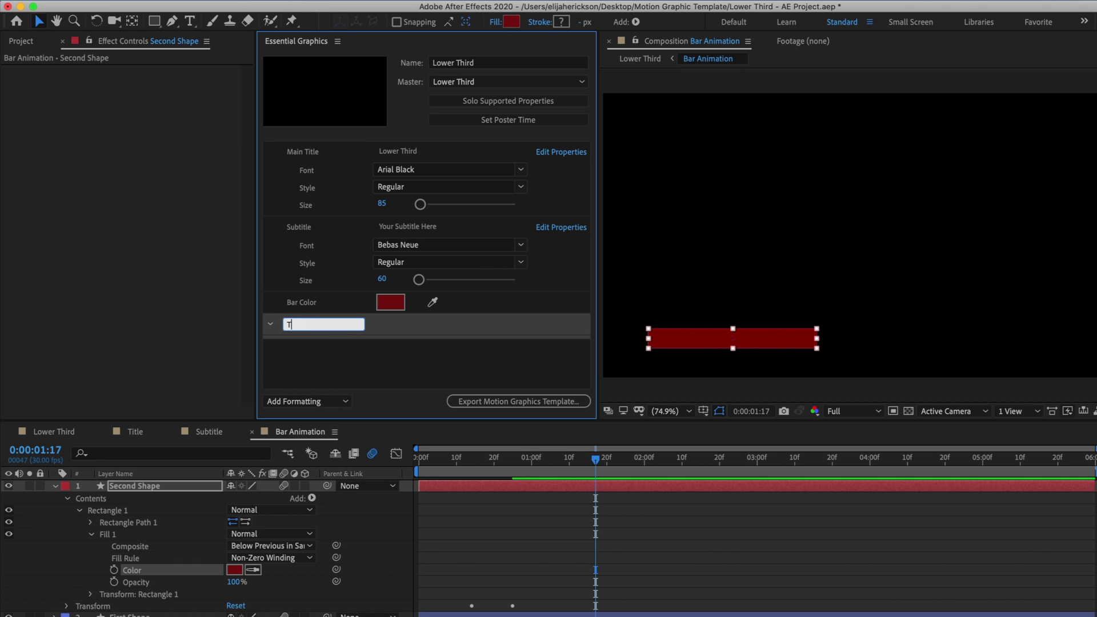
type("ext Control")
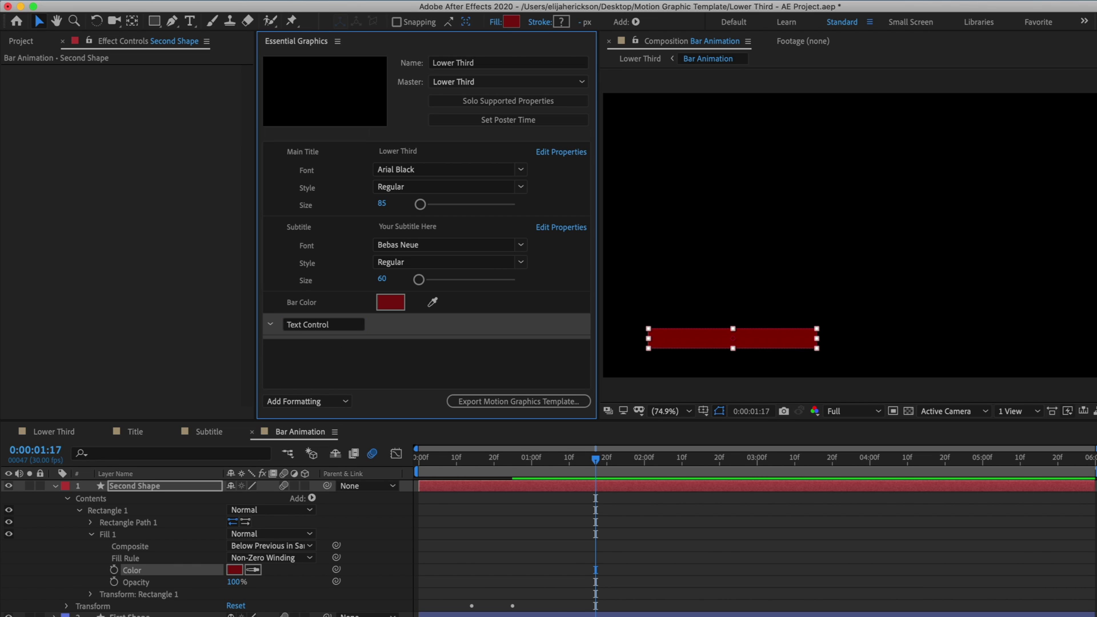
key("Return")
left_click_drag(307, 150, 306, 323)
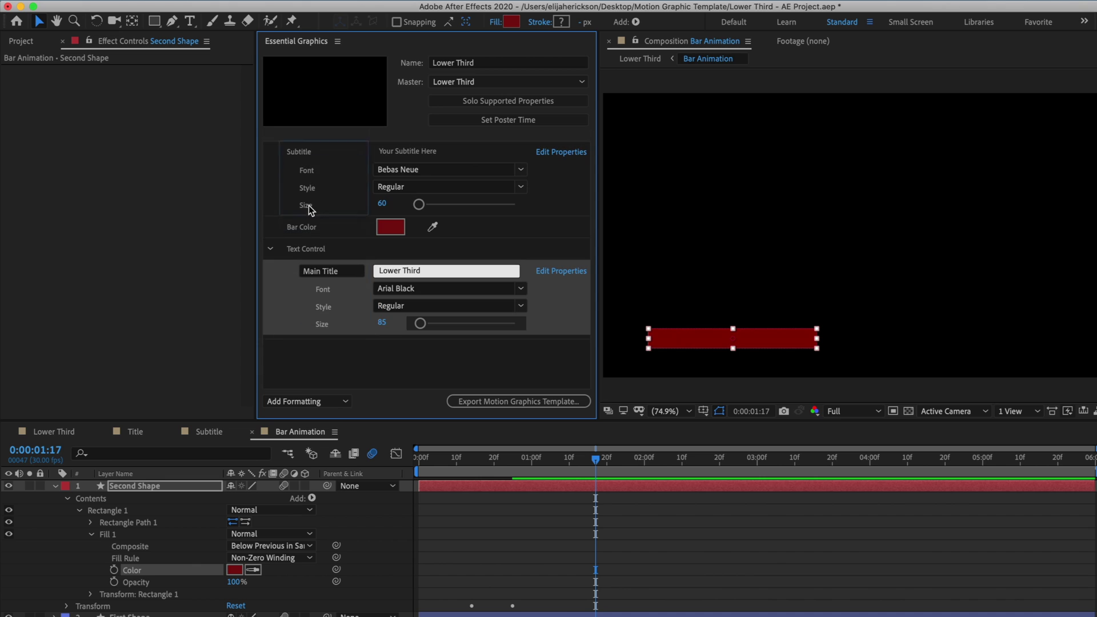
left_click_drag(306, 151, 309, 335)
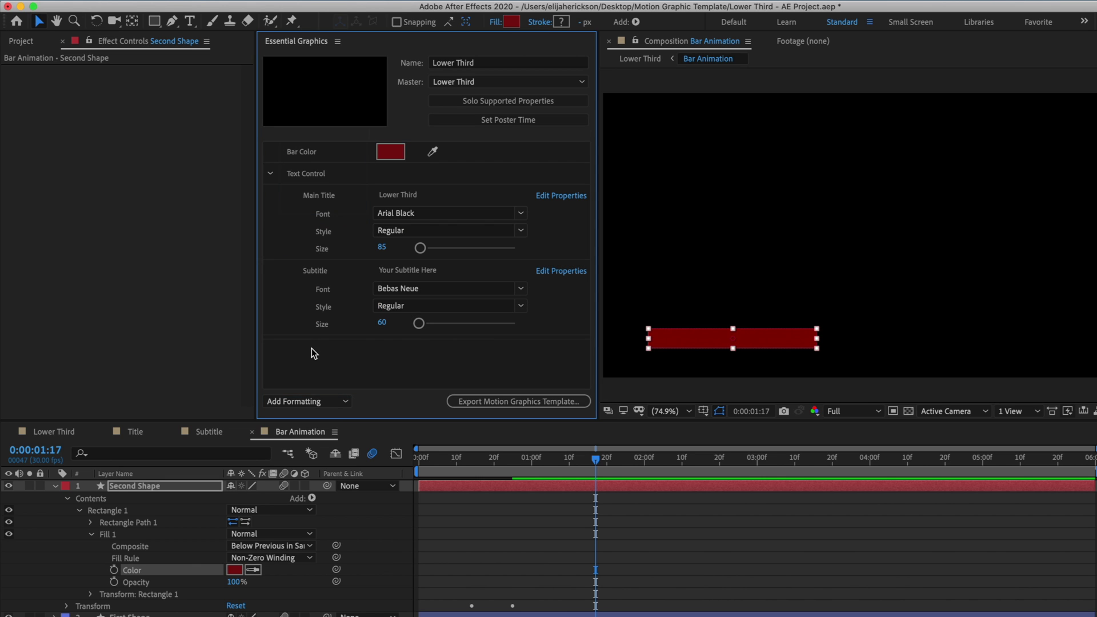
Create a 'Bar Control' group holding Bar Color, then check both groups collapse and expand
left_click(309, 401)
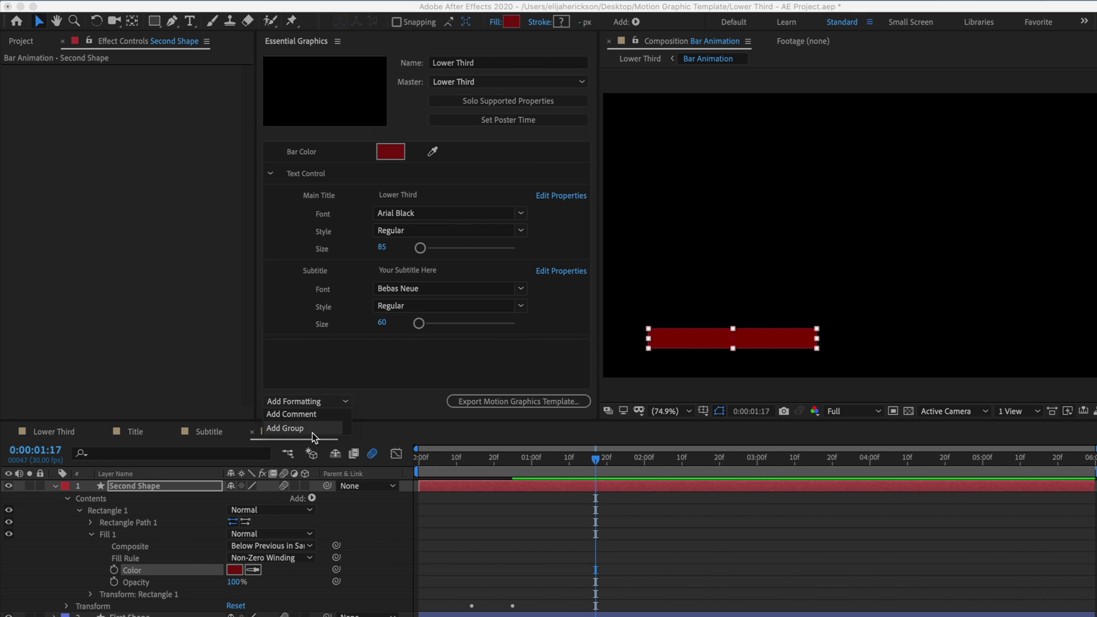
left_click(312, 430)
left_click(318, 352)
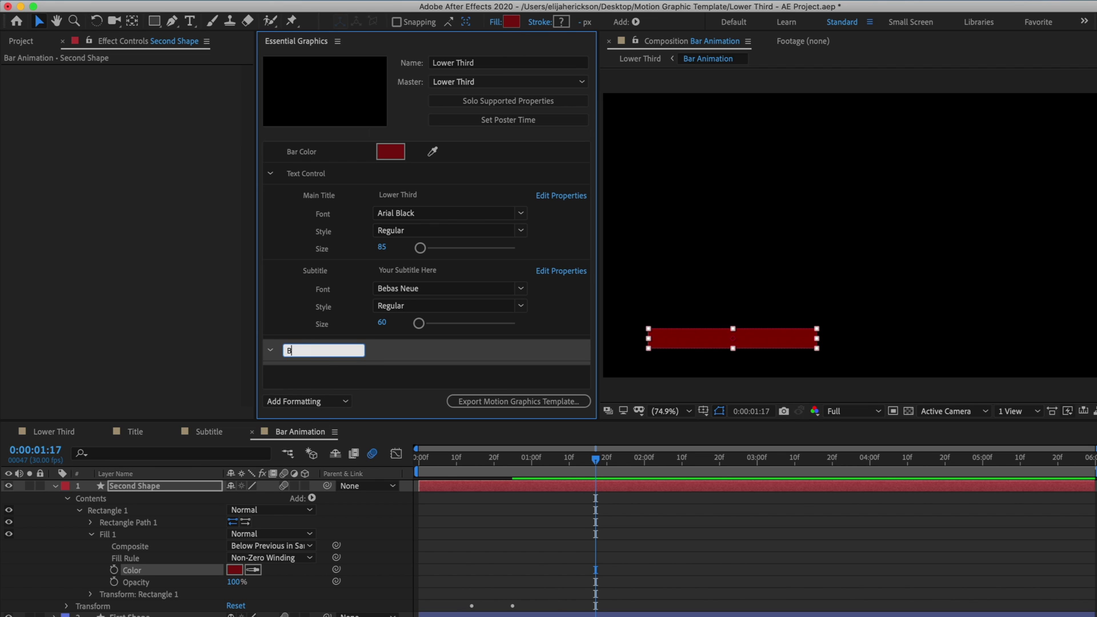
type("Bar Control")
key("Return")
left_click_drag(306, 166, 306, 352)
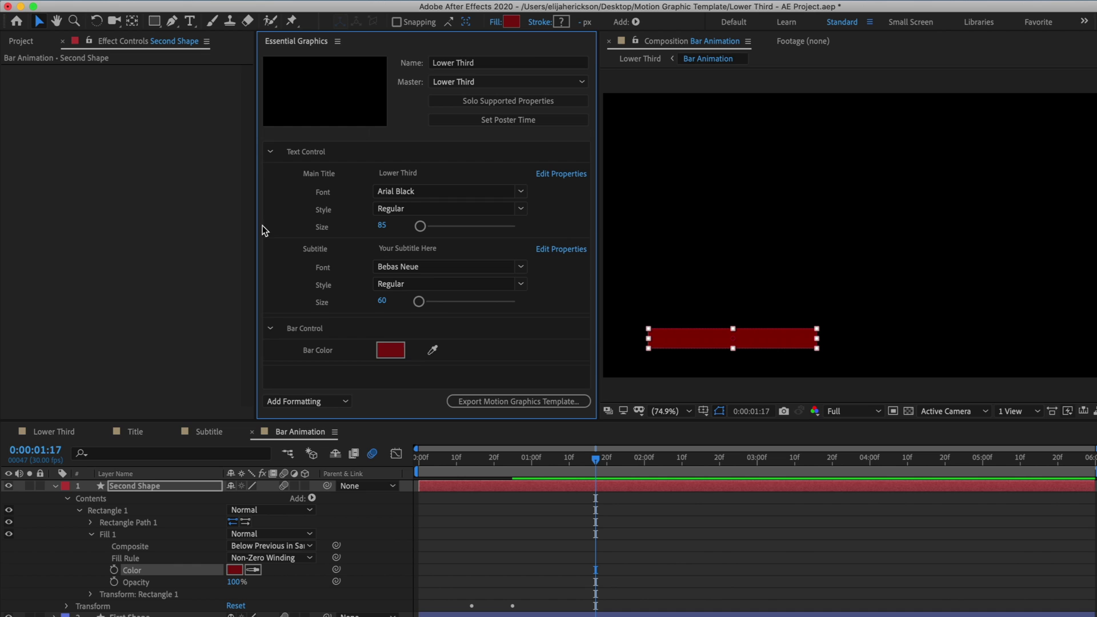
left_click(268, 151)
left_click(268, 151)
left_click(271, 328)
left_click(270, 328)
In the Lower Third composition, change the Subtitle control to 'This is a really long subtitle'
left_click(53, 431)
left_click(404, 249)
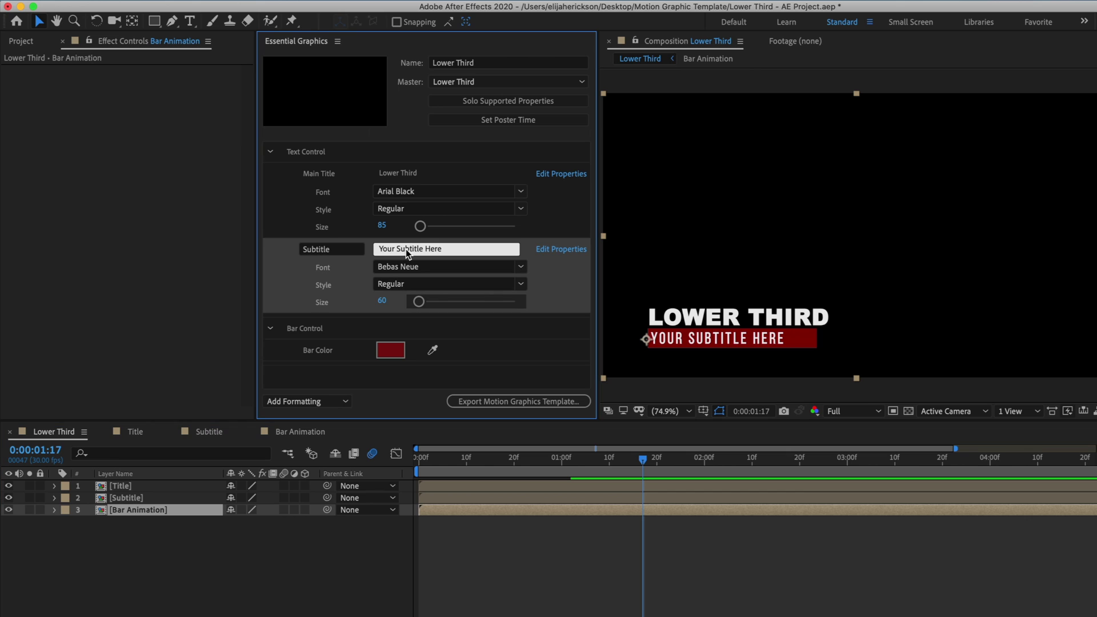
type("This is a really long subtitle")
left_click(289, 220)
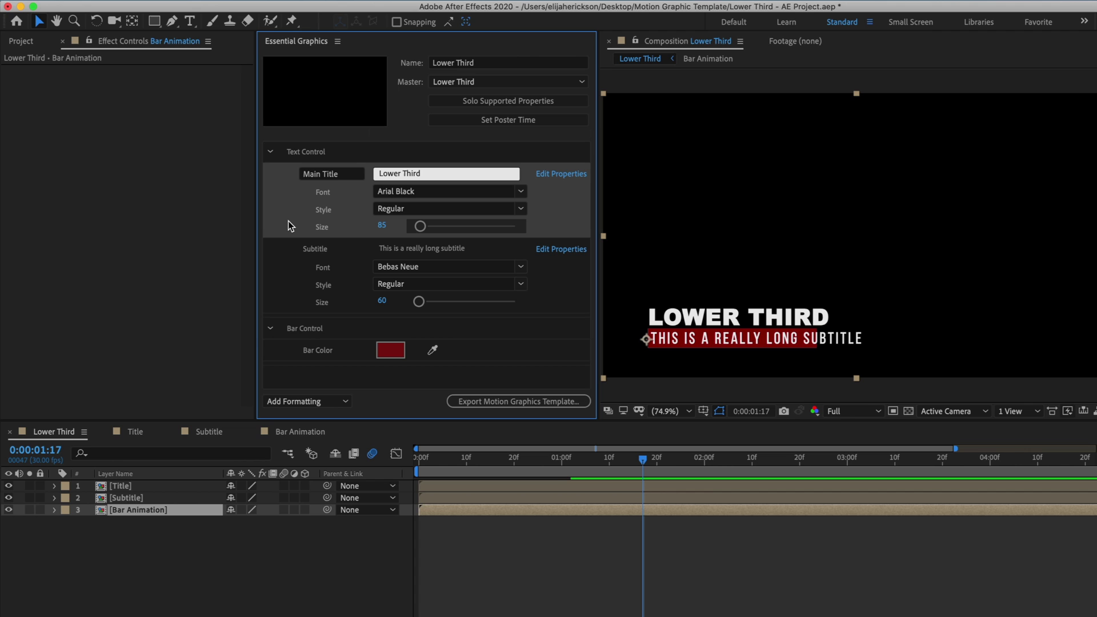
left_click(153, 508)
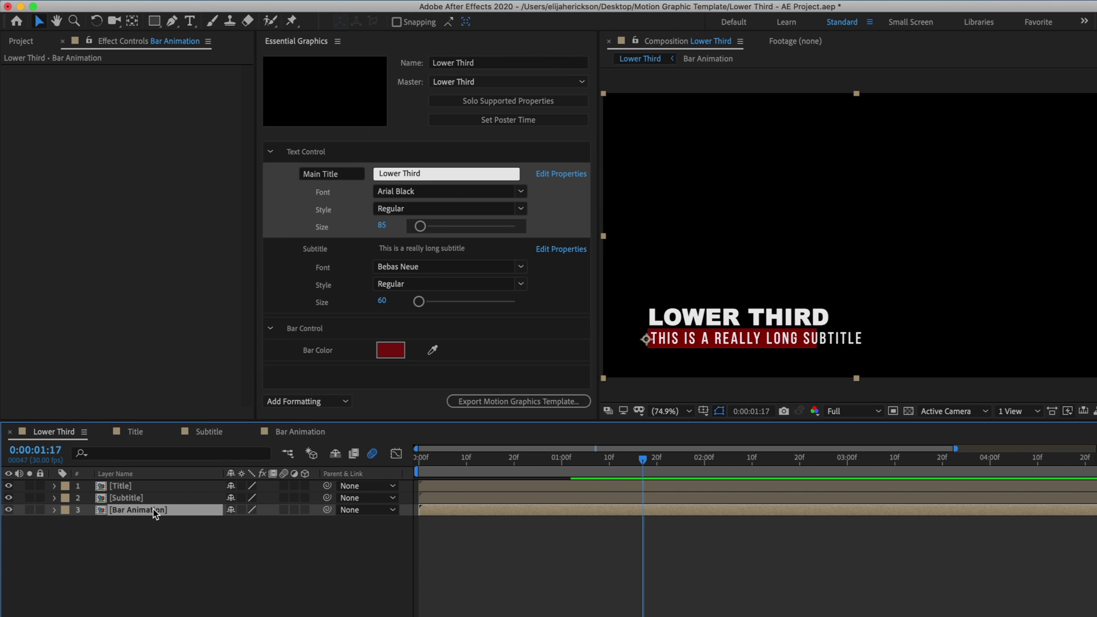
Apply an Expression Controls > Slider Control effect to the Bar Animation layer
right_click(94, 142)
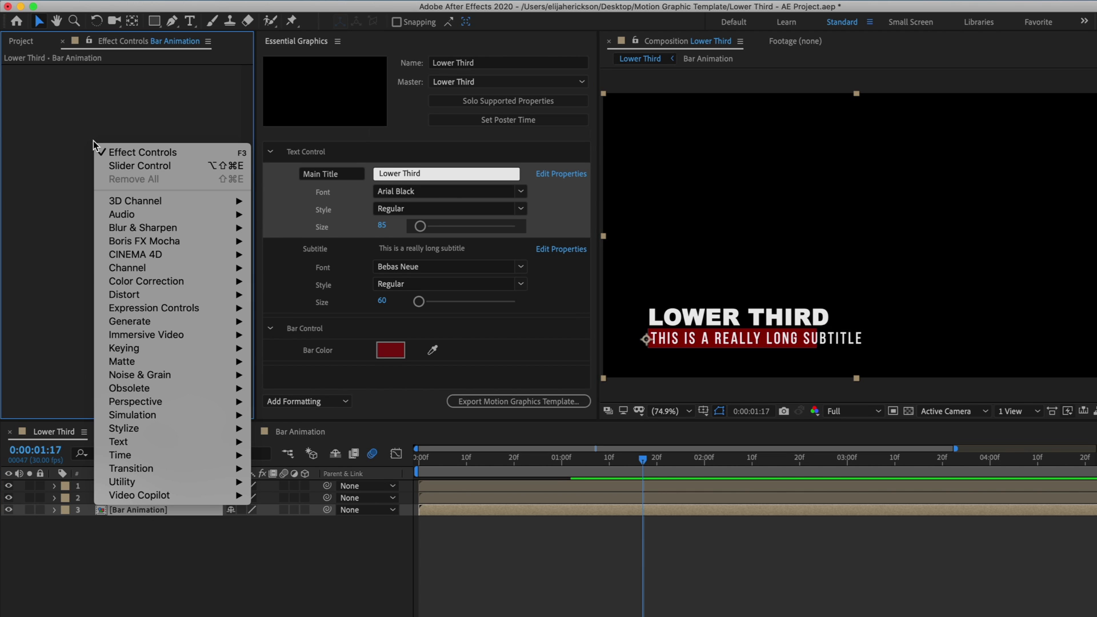
mouse_move(190, 311)
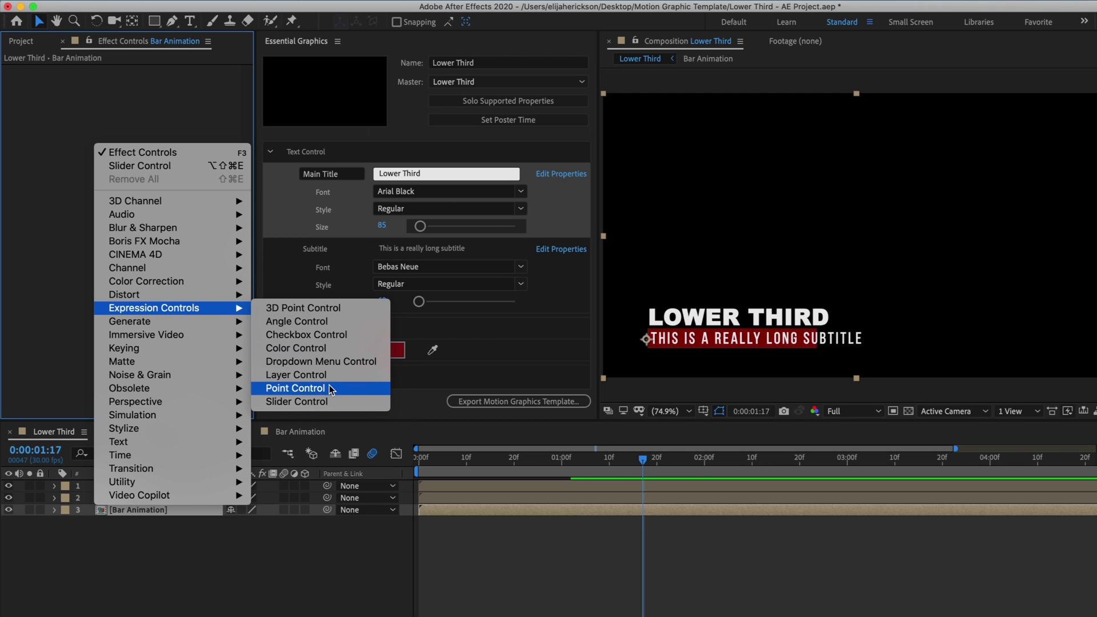
left_click(336, 404)
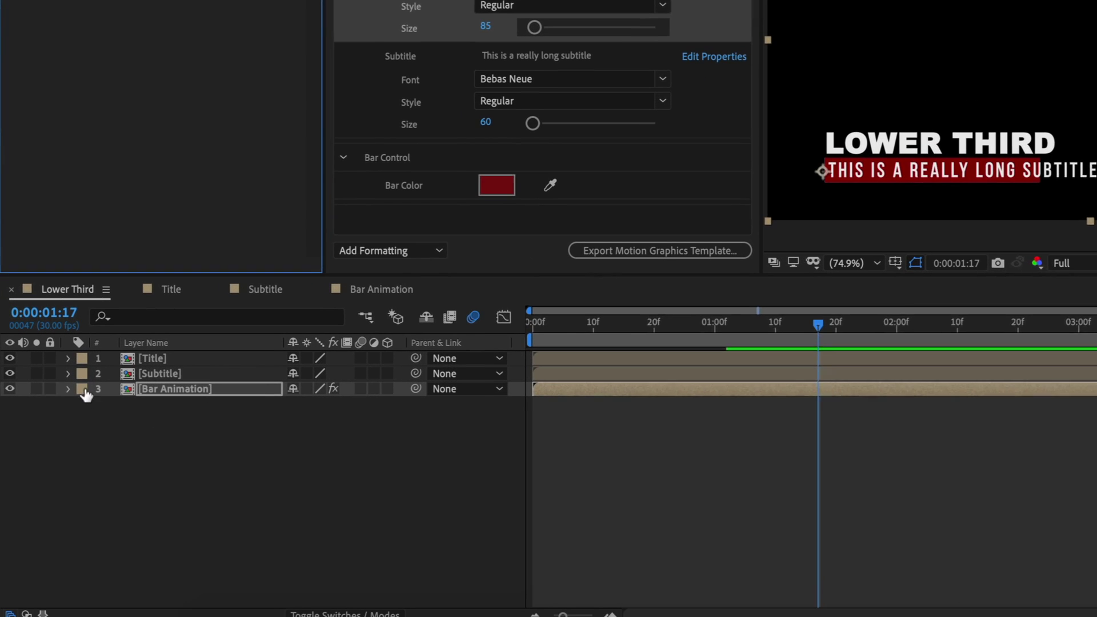
Drive the bar's Scale x with a Slider Control expression and raise the slider to 132
left_click(54, 508)
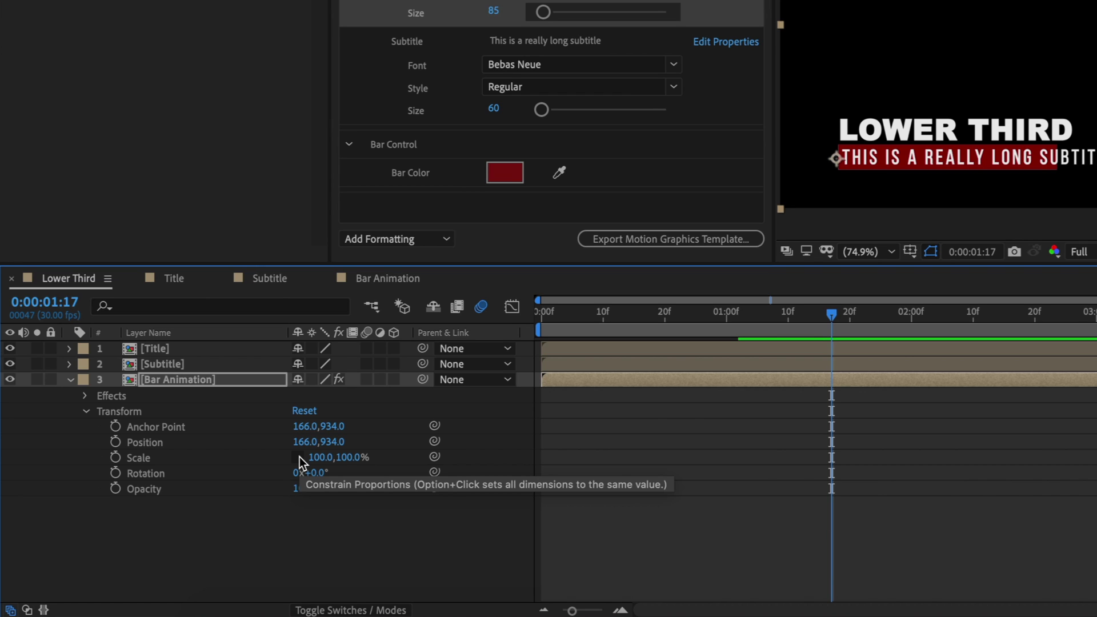
left_click(115, 457, "alt")
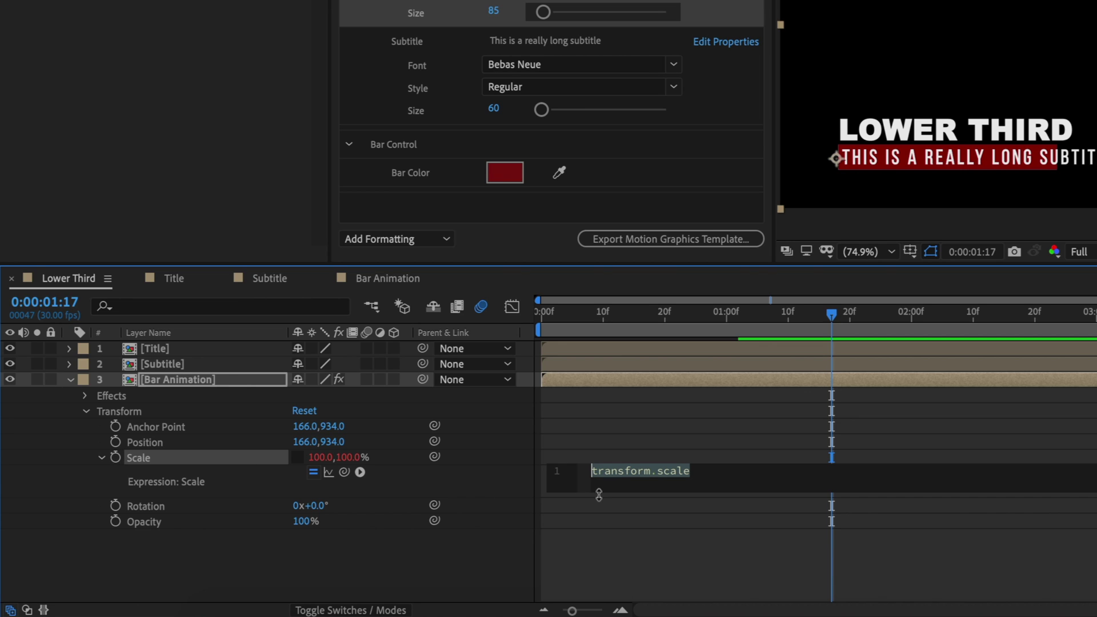
left_click_drag(599, 494, 600, 521)
type("x = effect(\"Slider Control\")(\"Slider\");  [x,value[1]]")
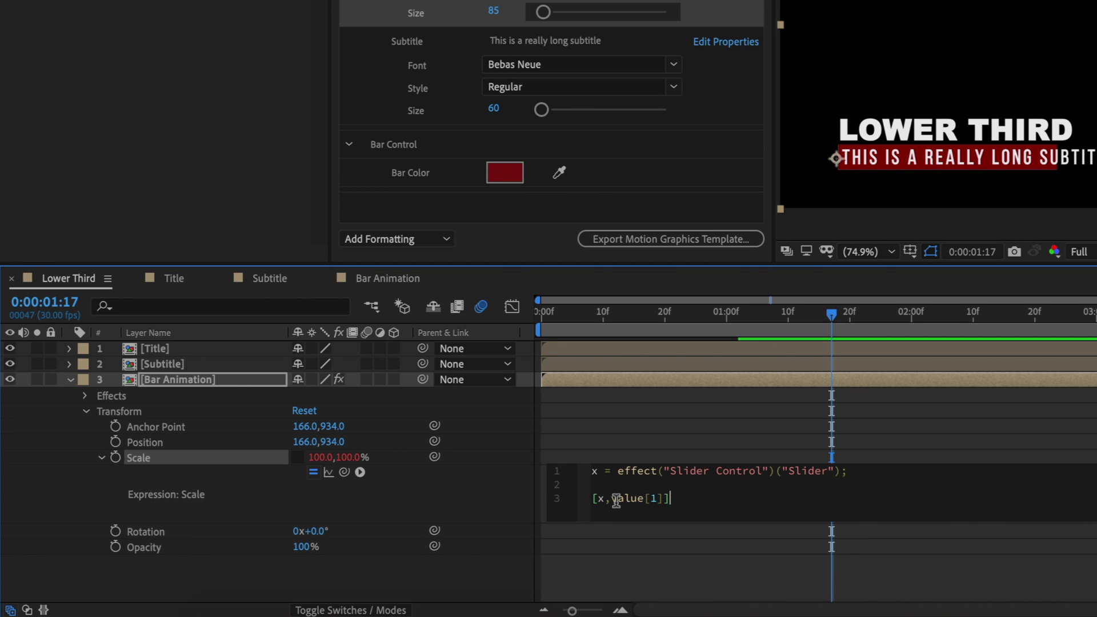
left_click(489, 488)
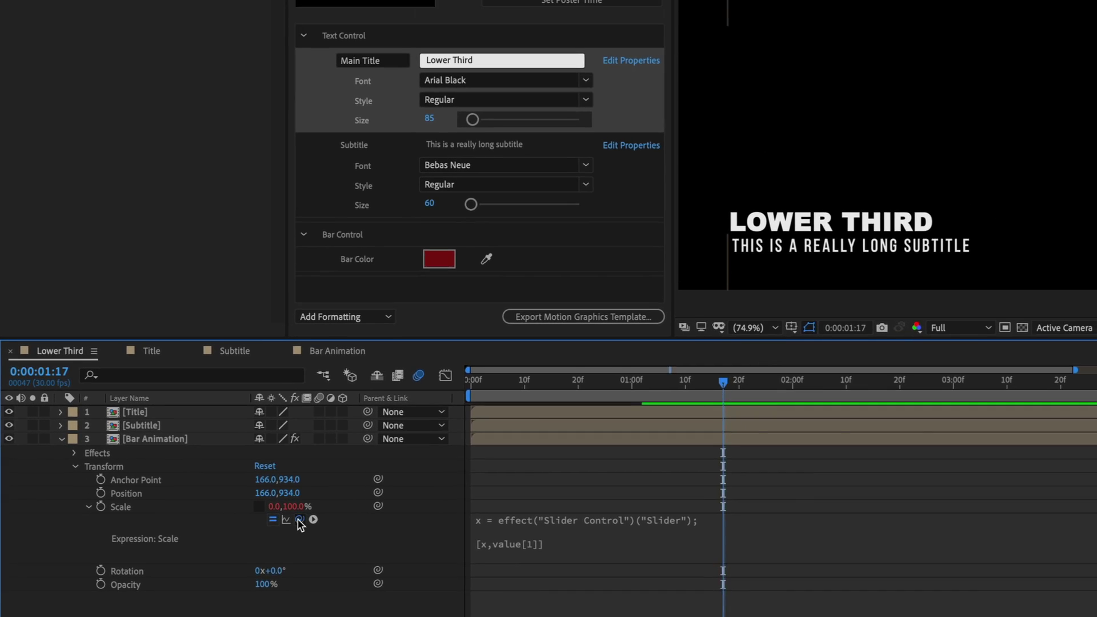
left_click_drag(344, 472, 43, 69)
left_click_drag(141, 69, 237, 68)
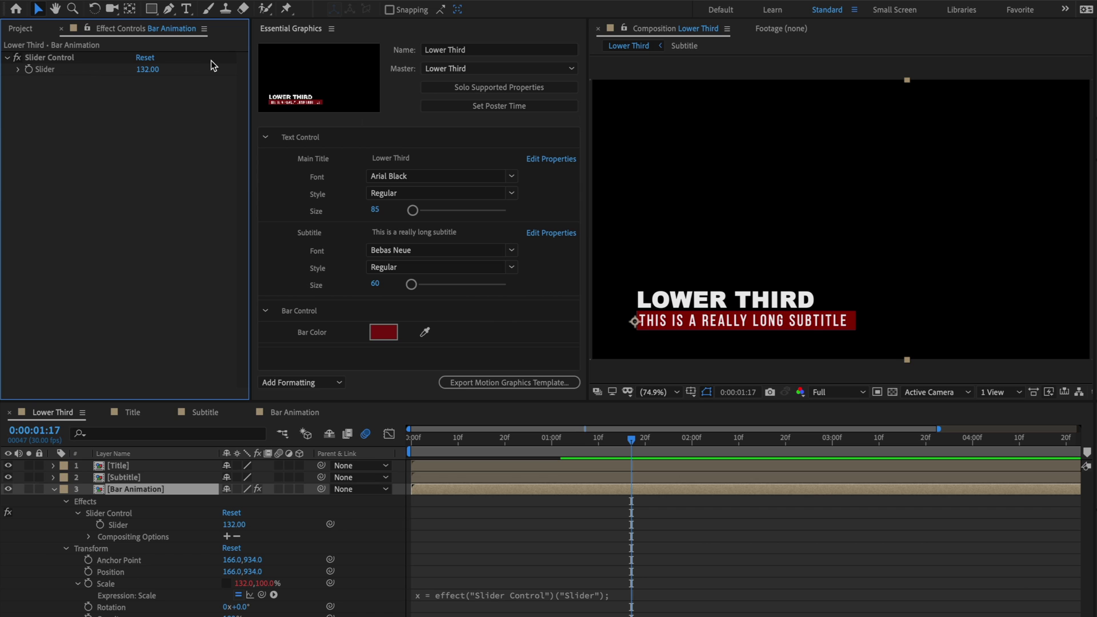
Add the effect's Slider as a 'Bar Width' control placed above Bar Color
left_click(122, 527)
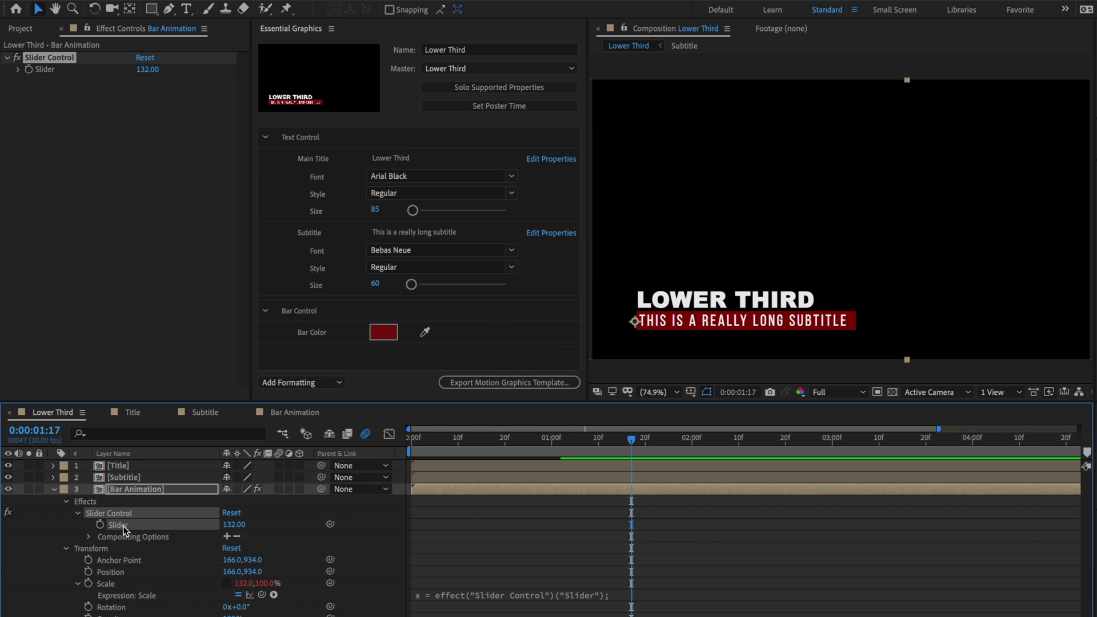
left_click_drag(124, 530, 308, 359)
left_click(308, 358)
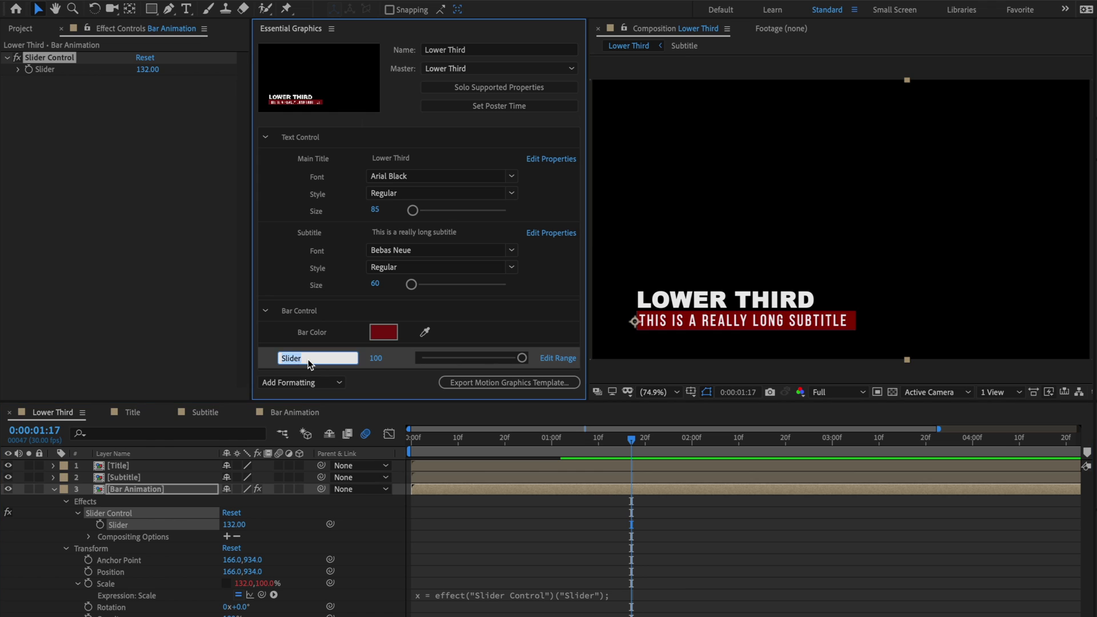
type("Bar Width")
key("Return")
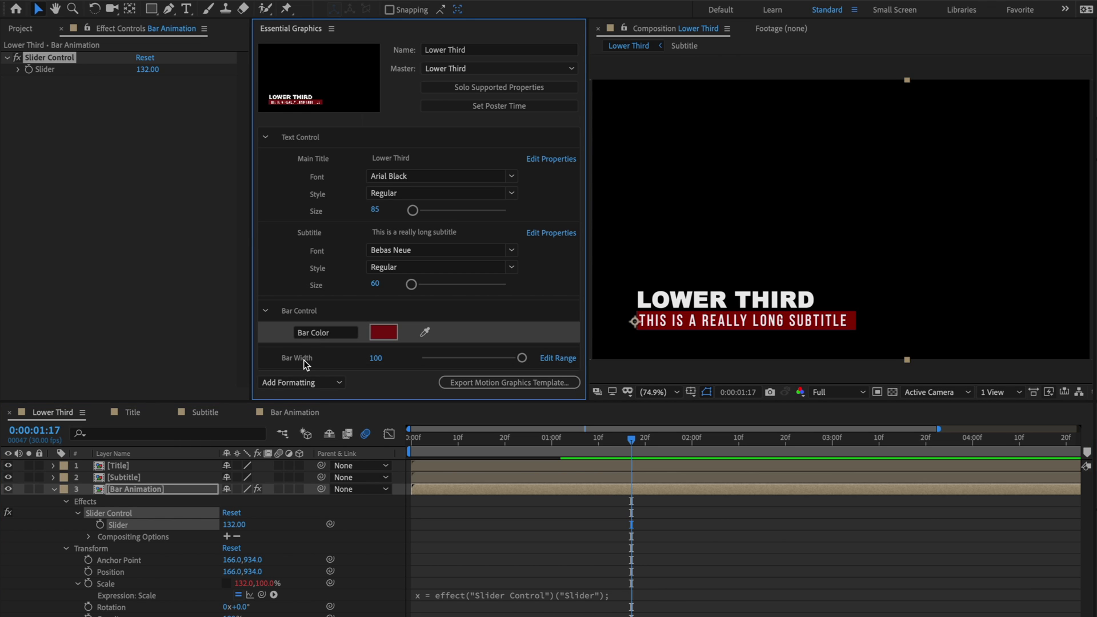
left_click_drag(304, 360, 314, 328)
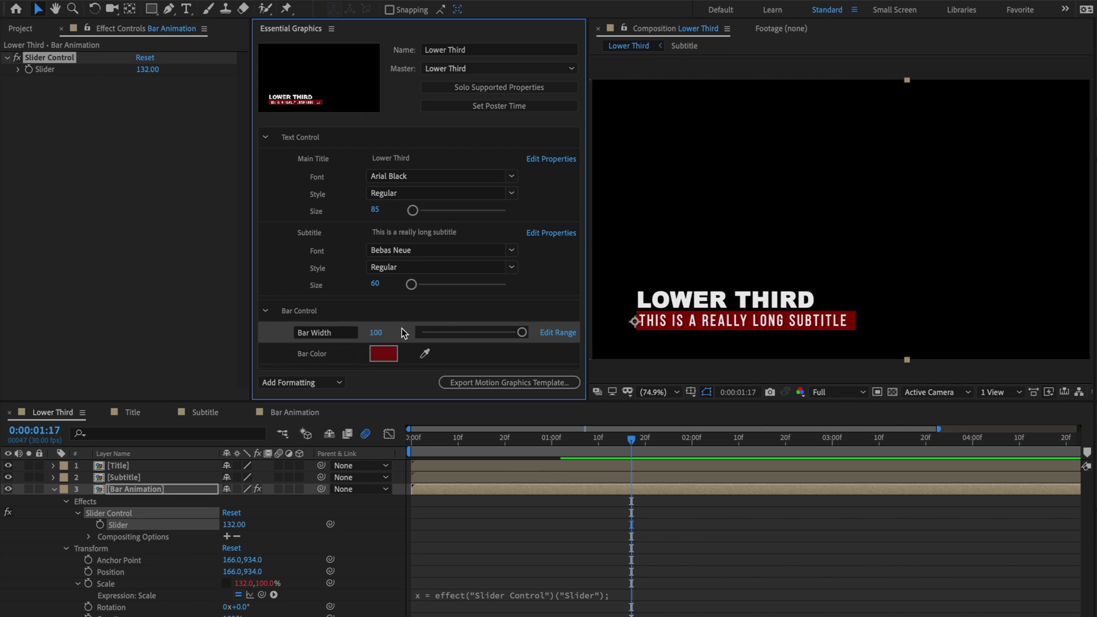
Give Bar Width a slider range of 50 to 250 and set it to 130
left_click(560, 332)
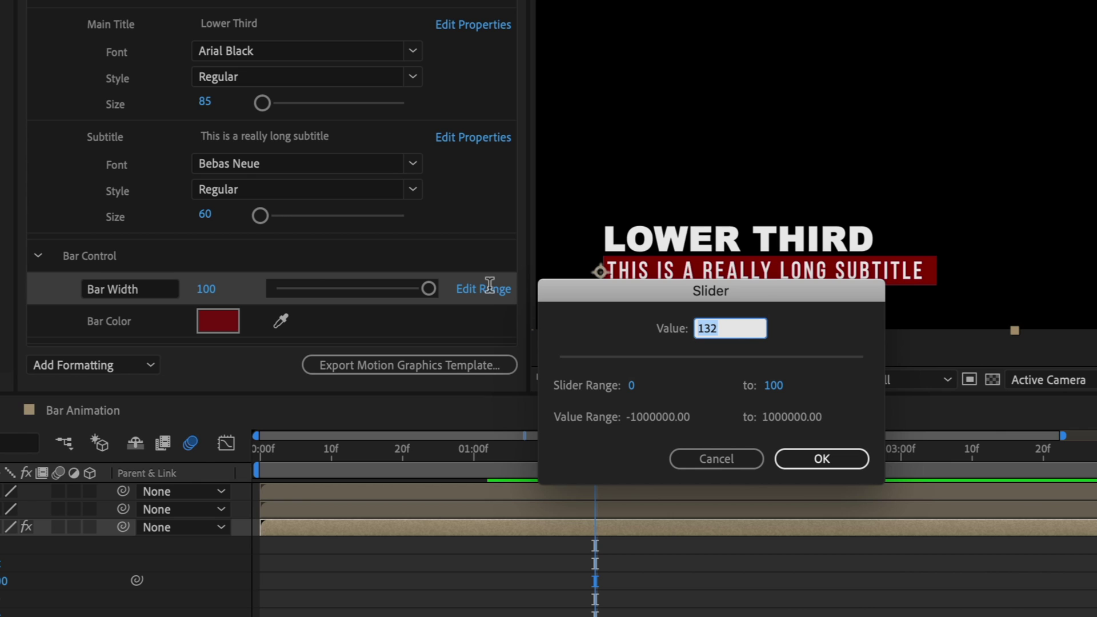
left_click(770, 387)
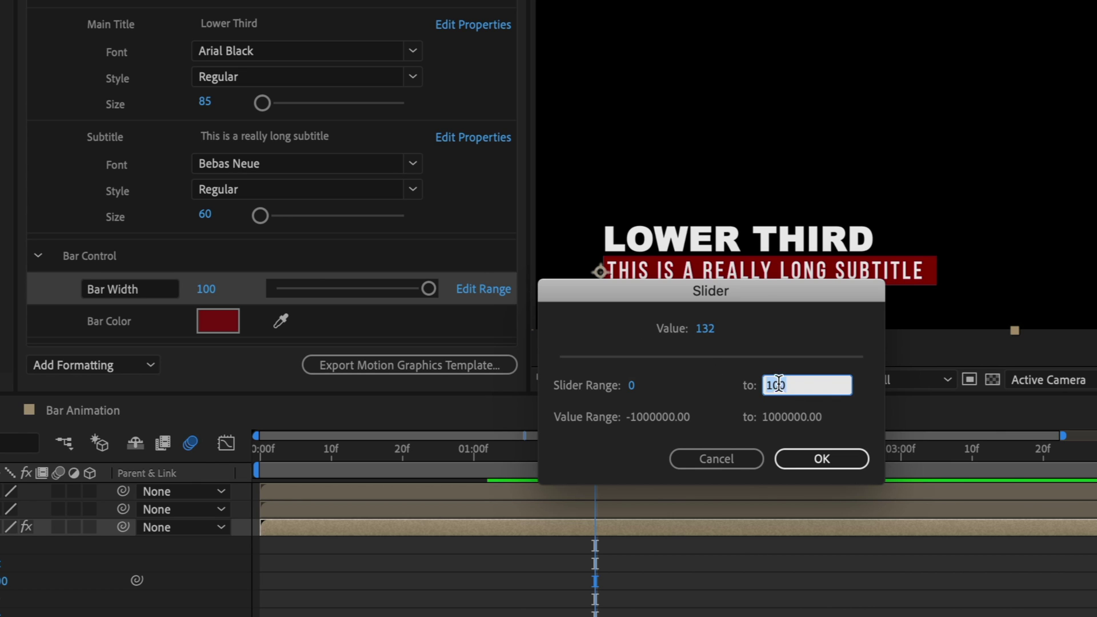
type("250")
left_click(633, 384)
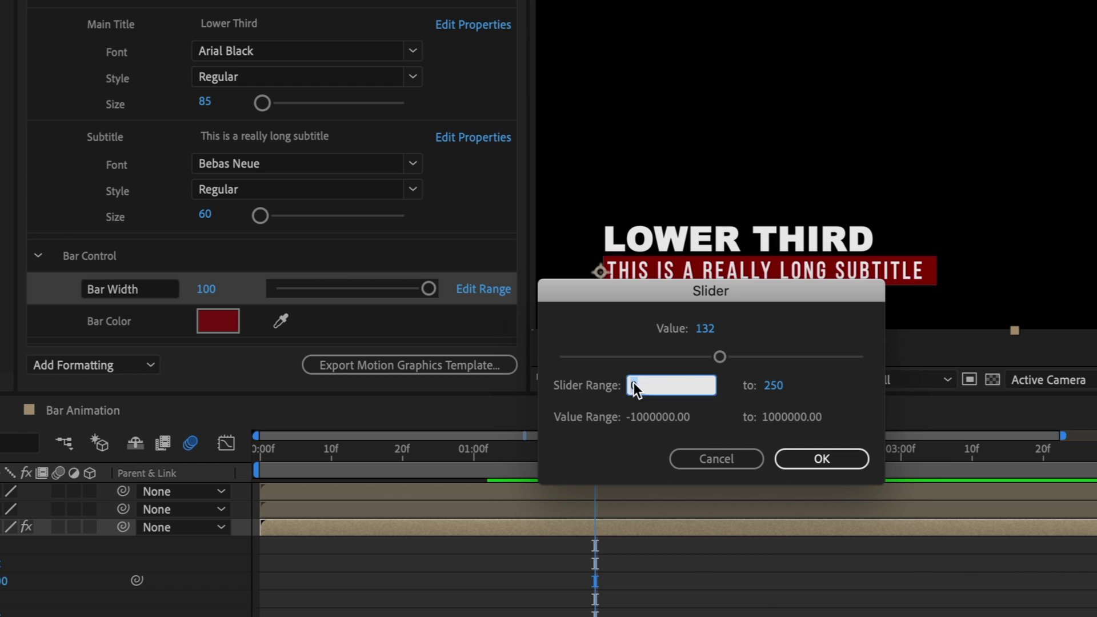
type("50")
left_click(724, 406)
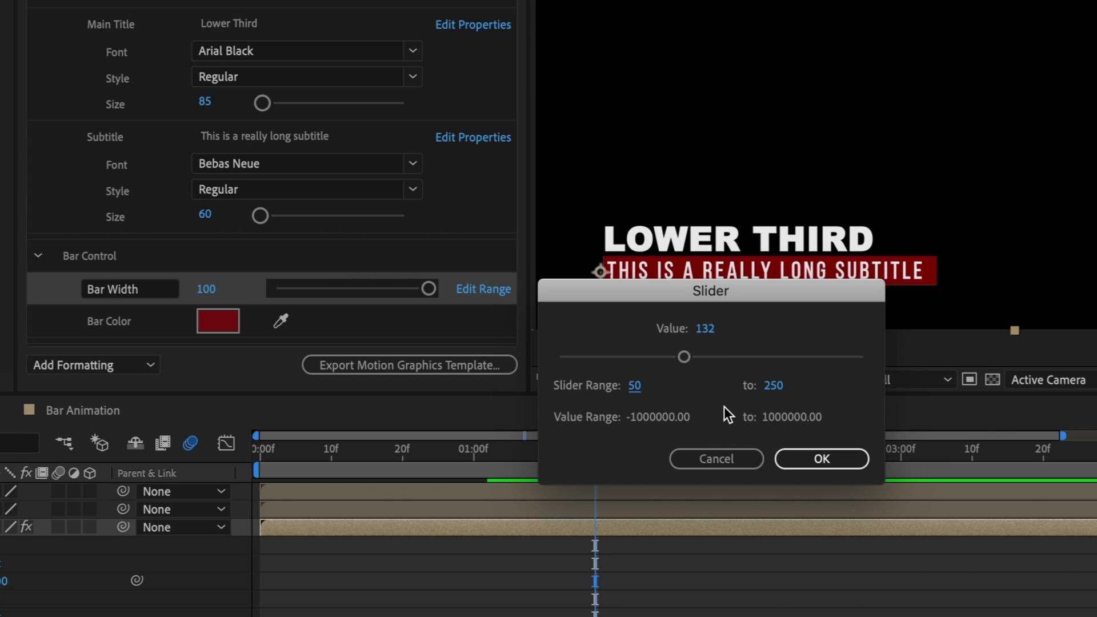
left_click(844, 463)
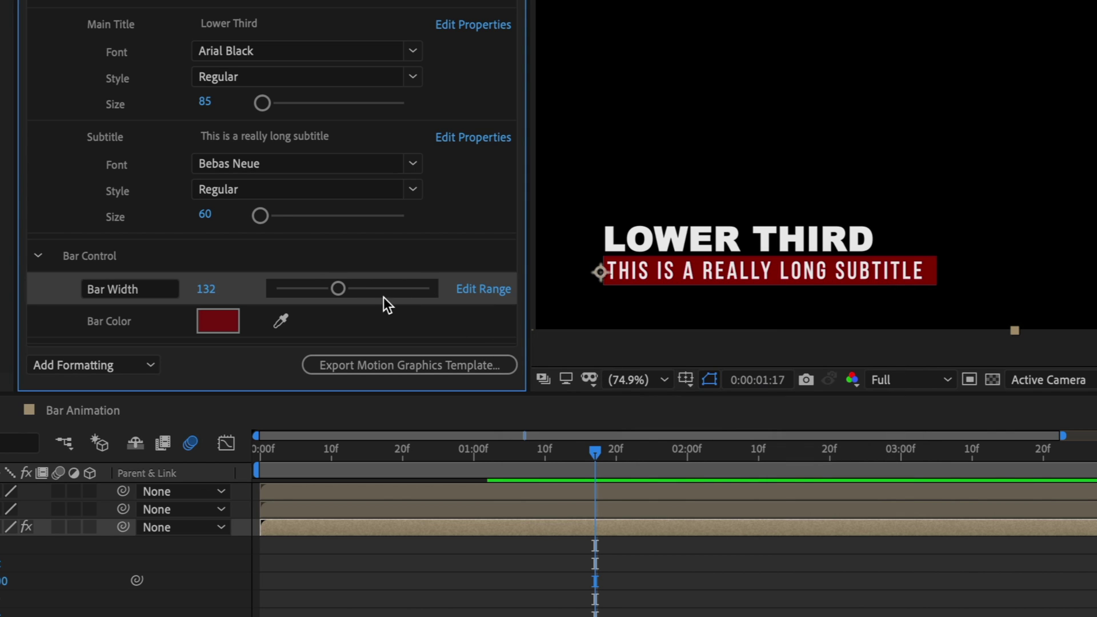
mouse_move(338, 289)
left_mouse_down()
mouse_move(259, 289)
mouse_move(459, 275)
mouse_move(219, 296)
mouse_move(338, 293)
left_mouse_up()
Save the project and set the template export destination to Local Drive
left_click(411, 371)
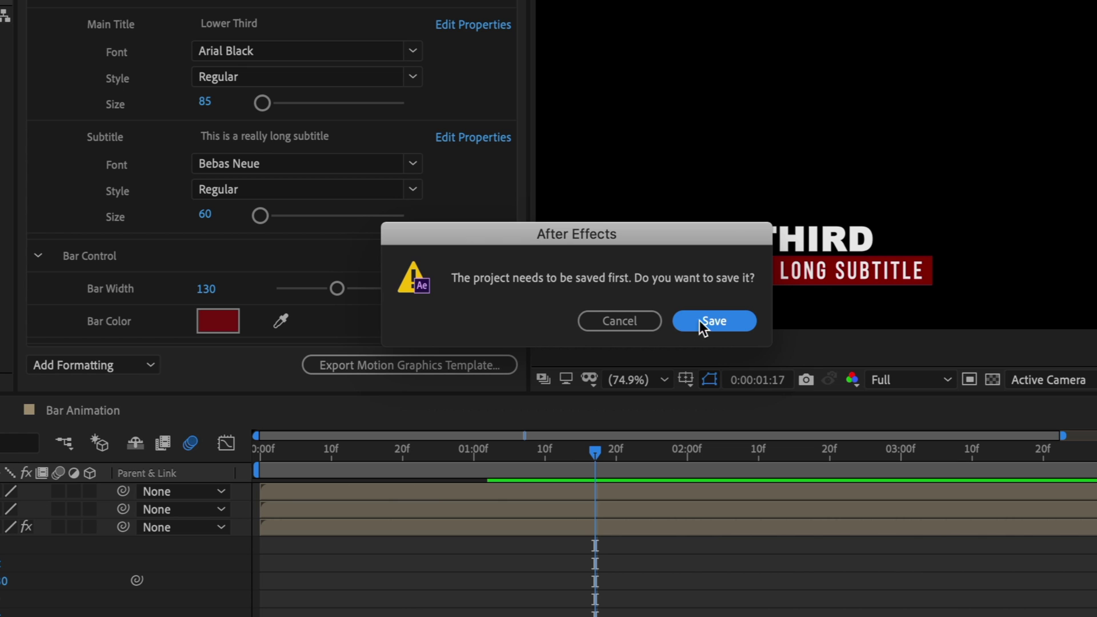
left_click(715, 321)
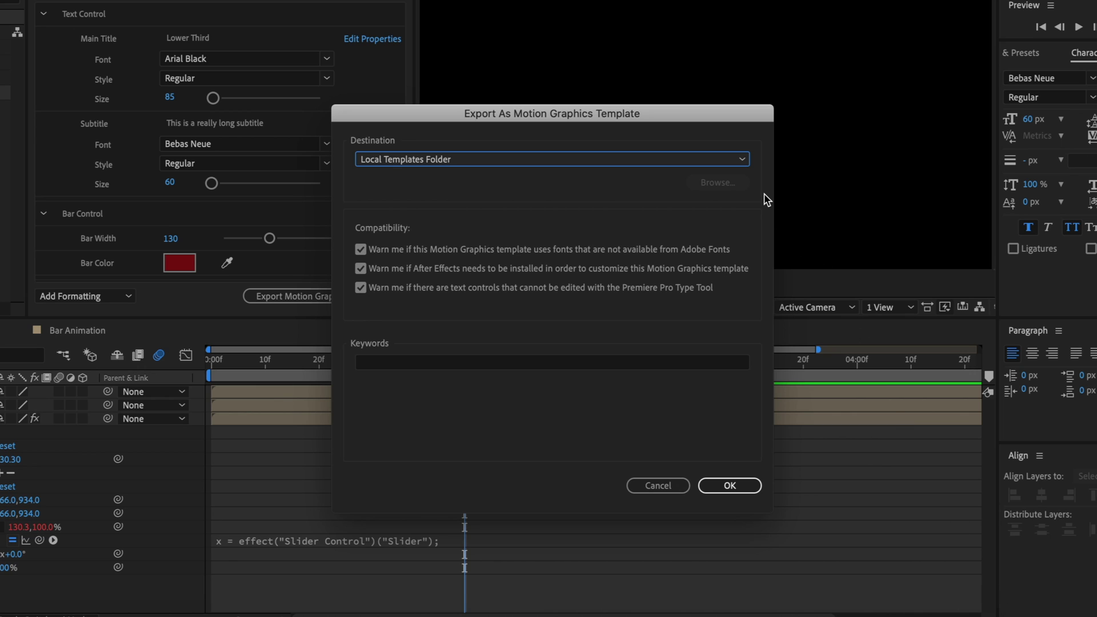
left_click(744, 168)
left_click(727, 188)
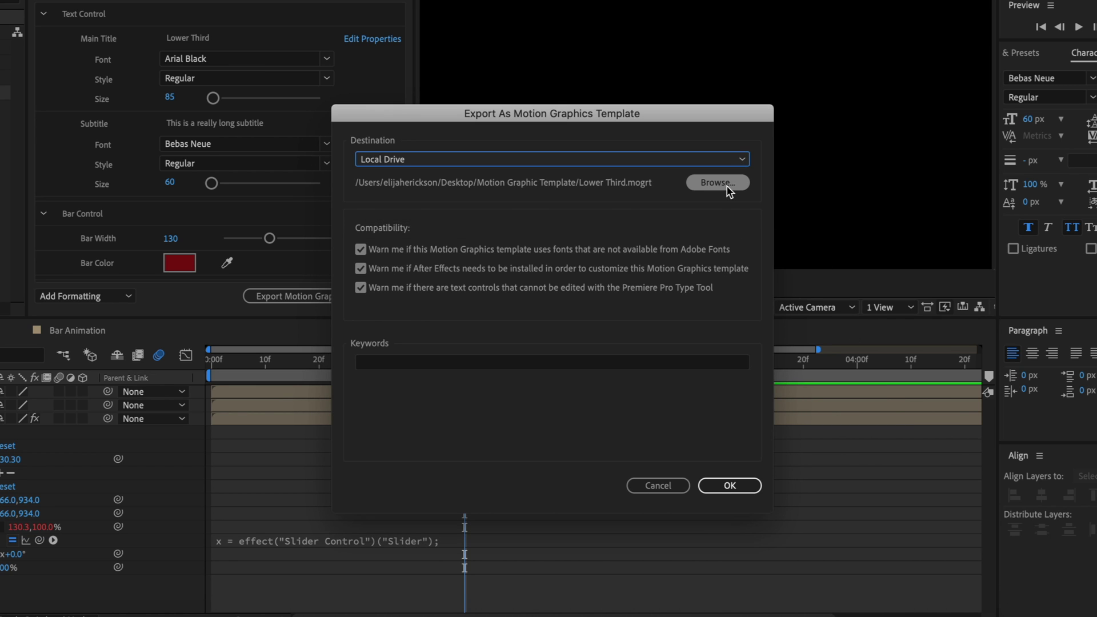
left_click(725, 184)
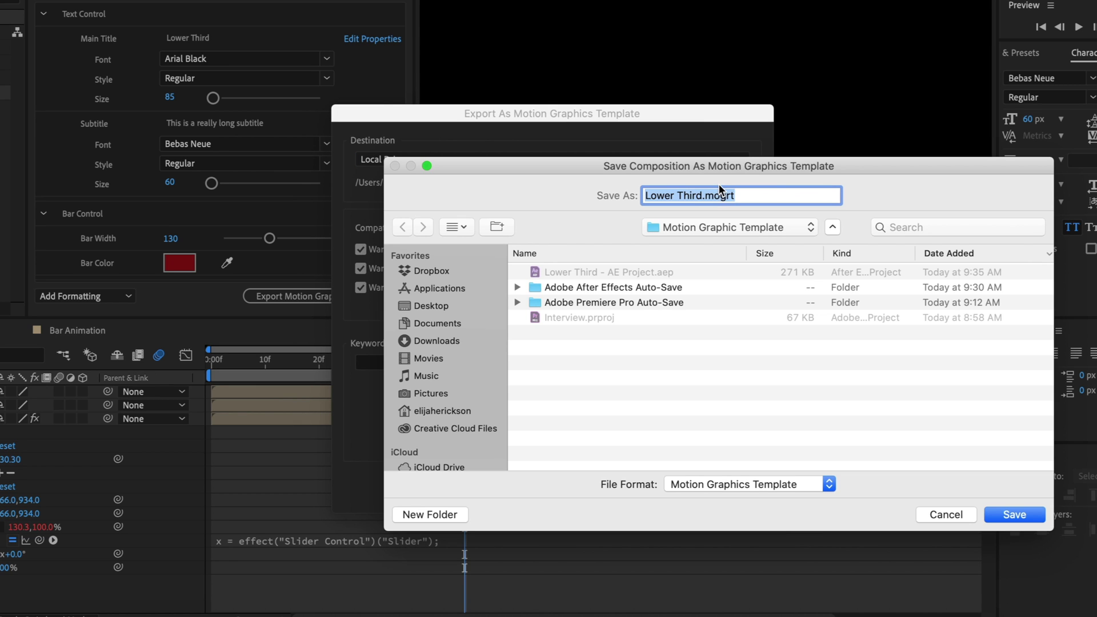
Prefix the .mogrt file name with 0, disable the Adobe Fonts warning, and export
left_click(647, 196)
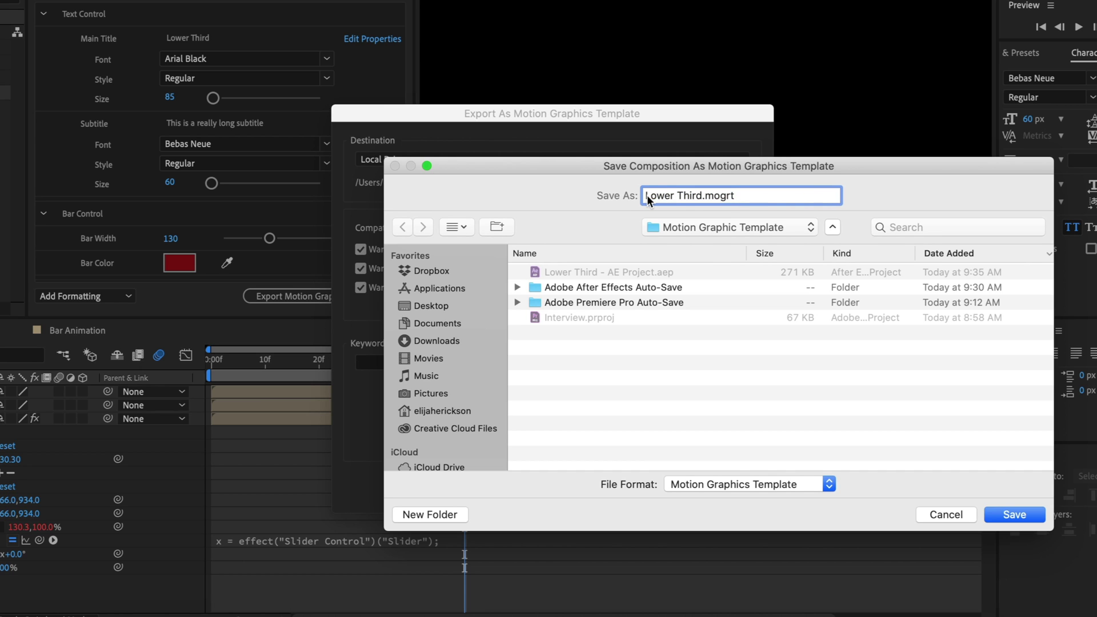
type("0")
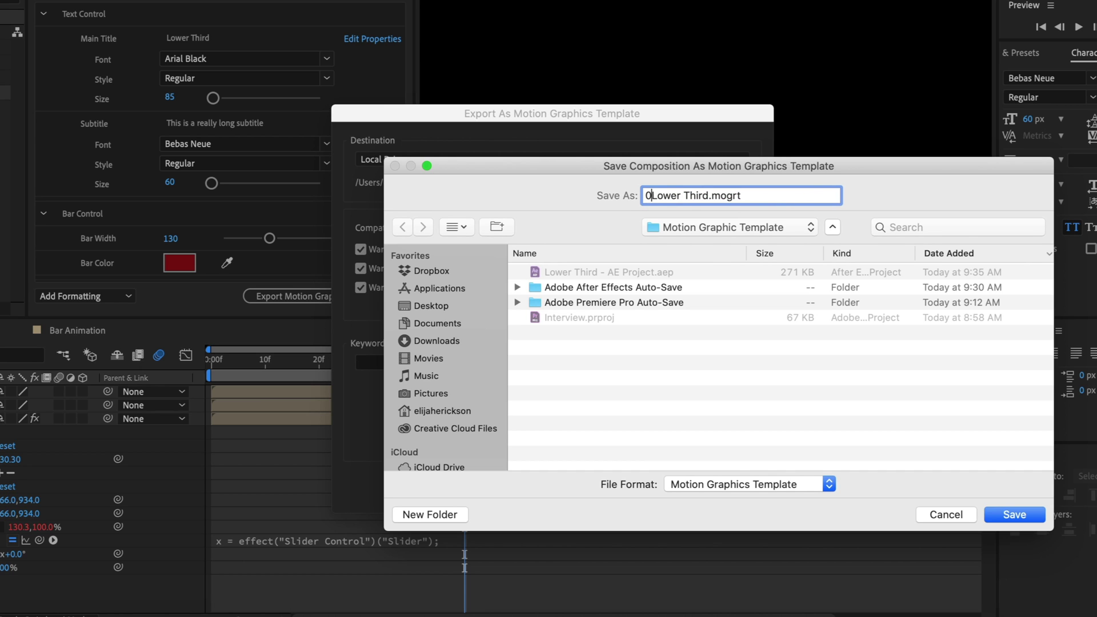
left_click(1014, 516)
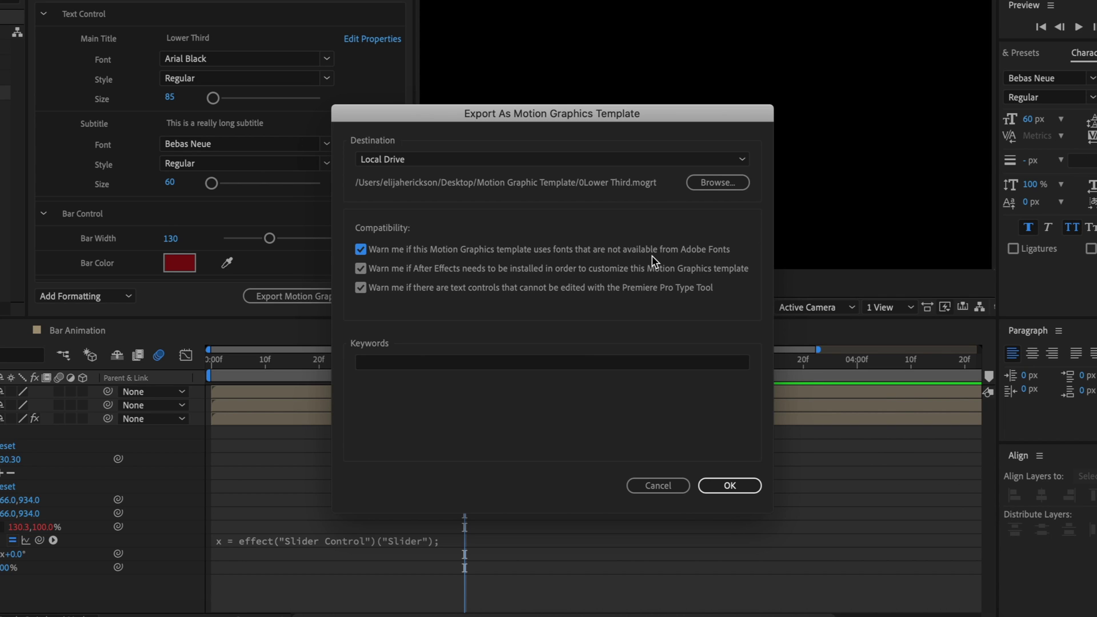
left_click(361, 249)
left_click(732, 484)
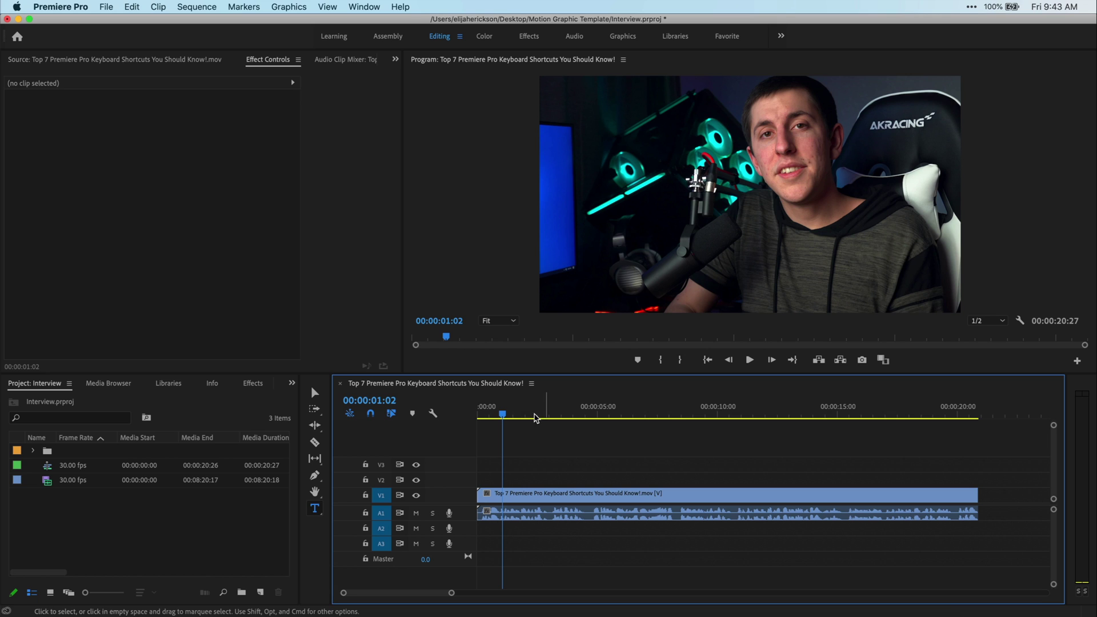
Install Lower Third.mogrt from the Premiere Pro Essential Graphics panel
left_click(364, 7)
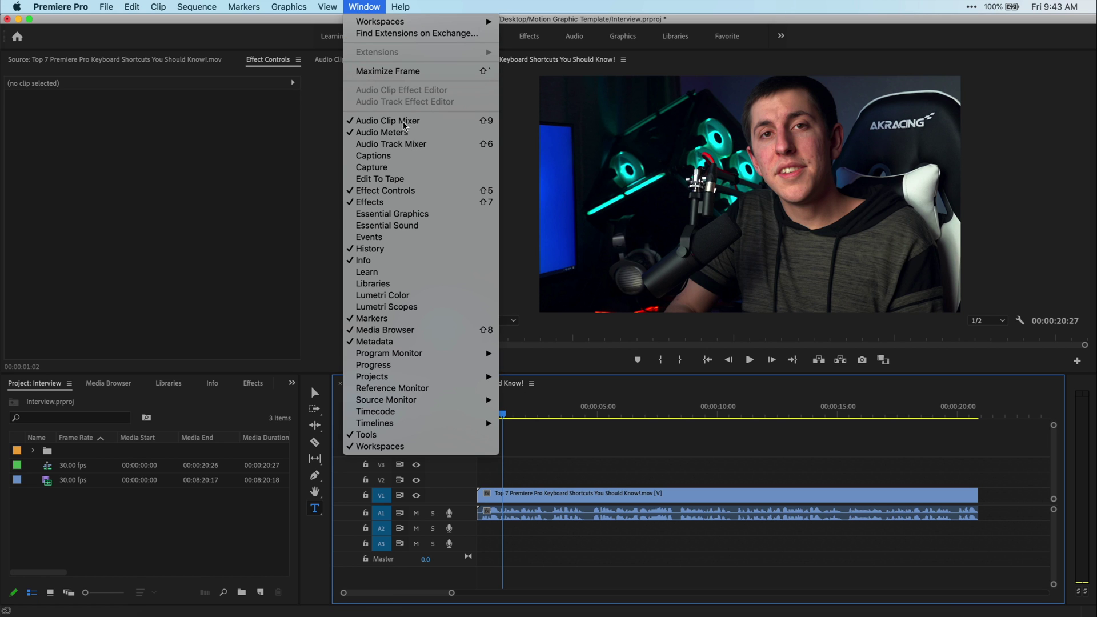
left_click(435, 215)
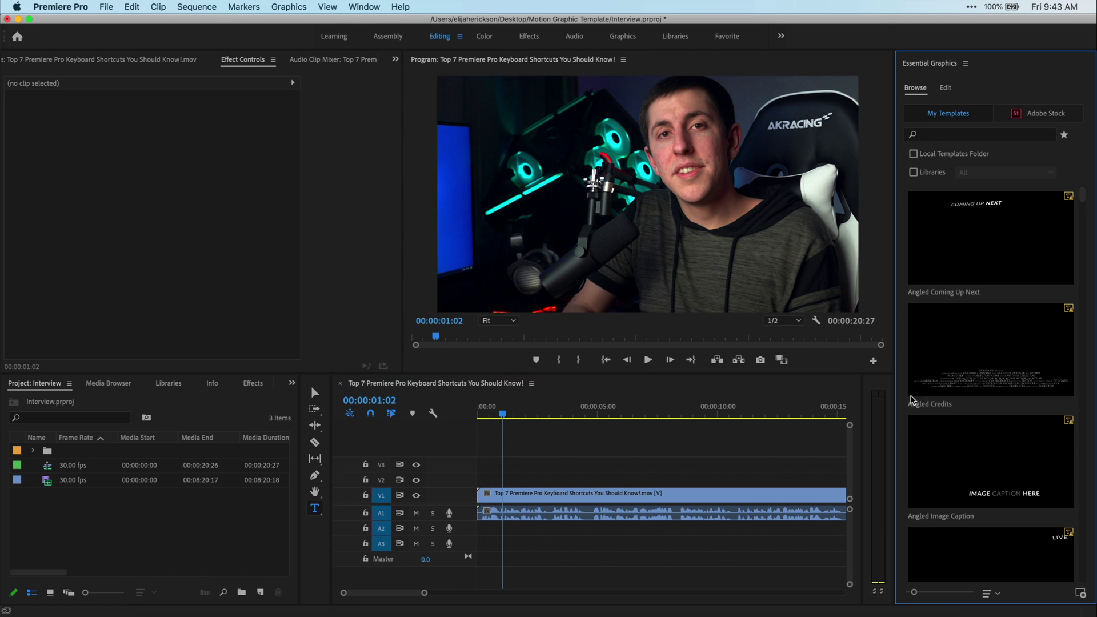
scroll(1042, 397, "down", 3)
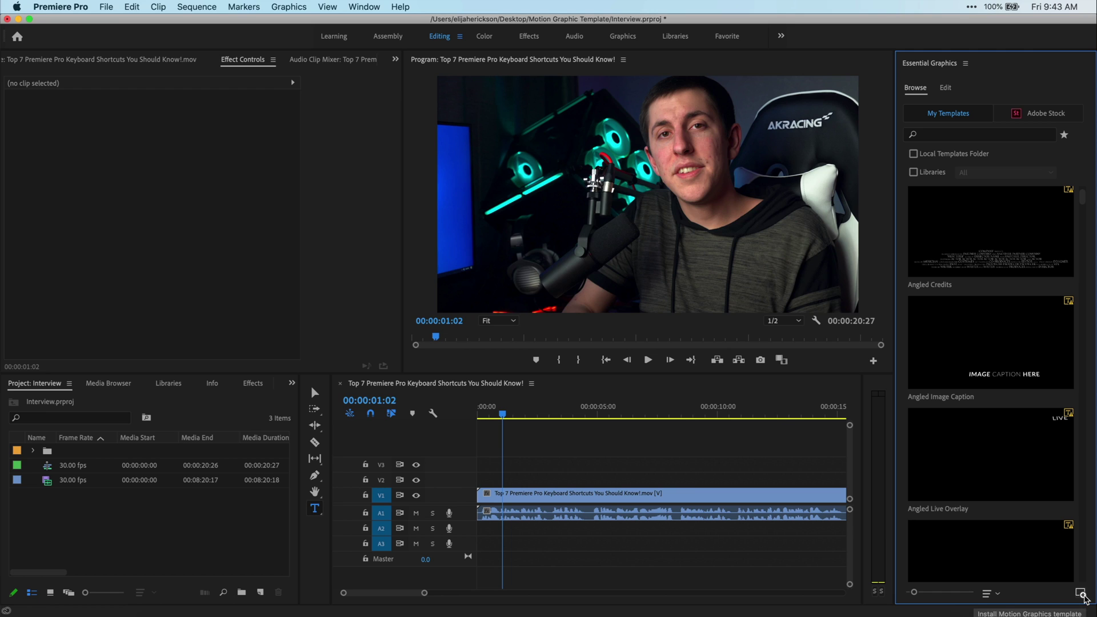
left_click(1081, 595)
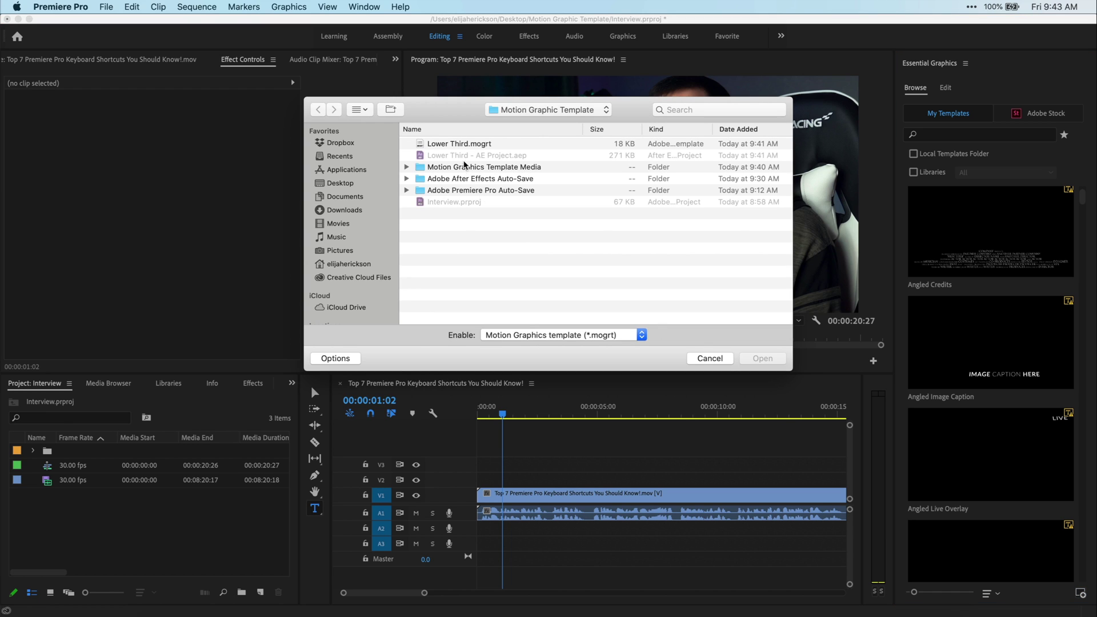
left_click(461, 146)
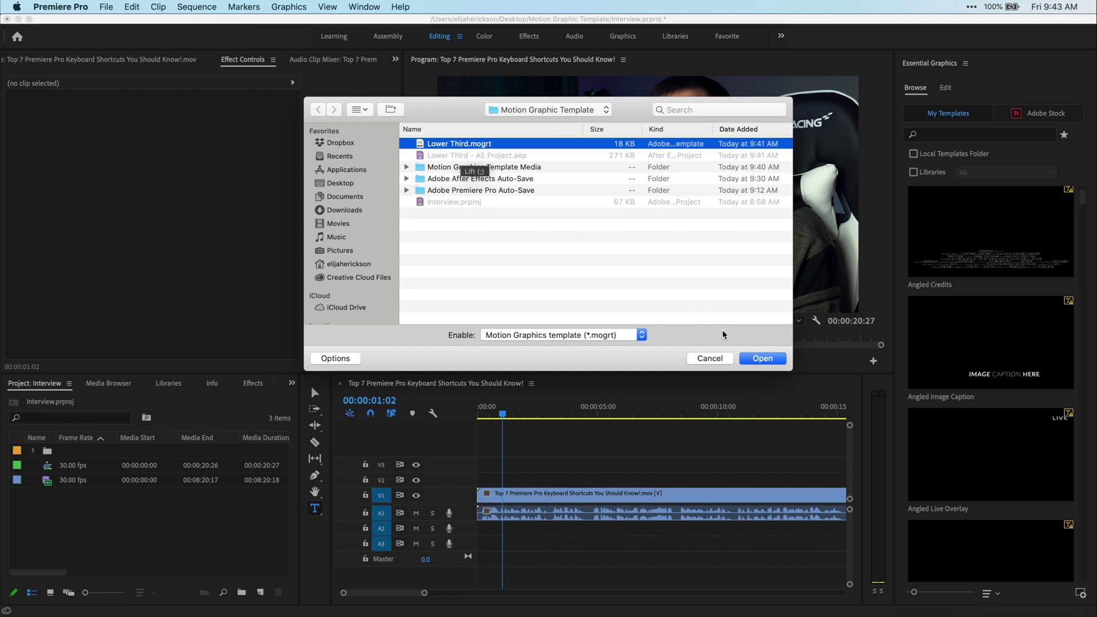
left_click(774, 360)
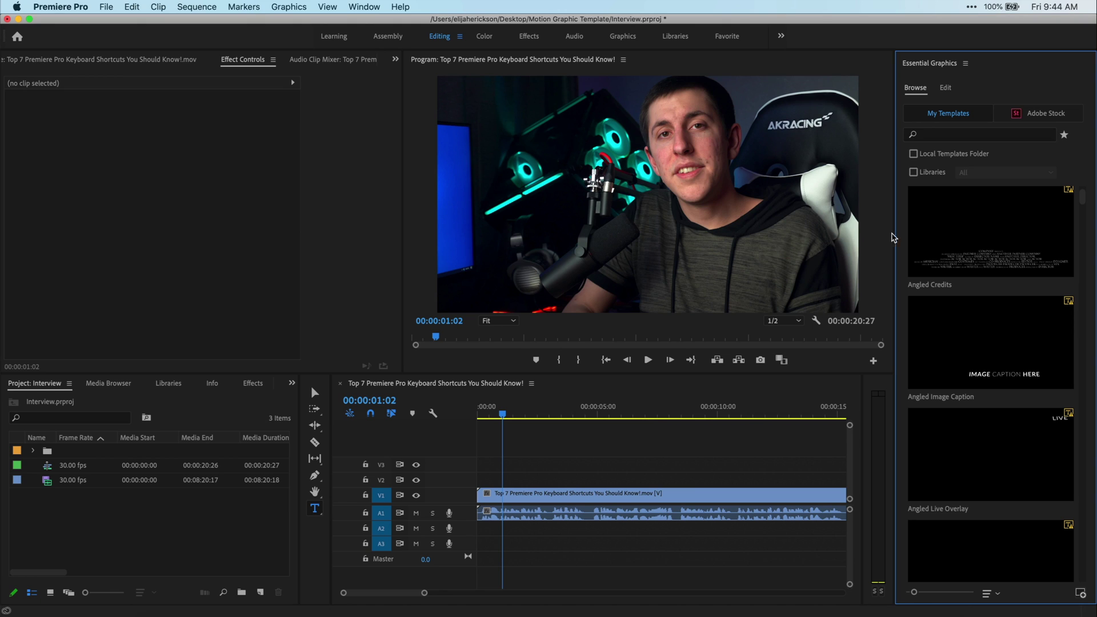
Search the templates for 'lower third' to locate the installed template
left_click(960, 135)
type("lower third")
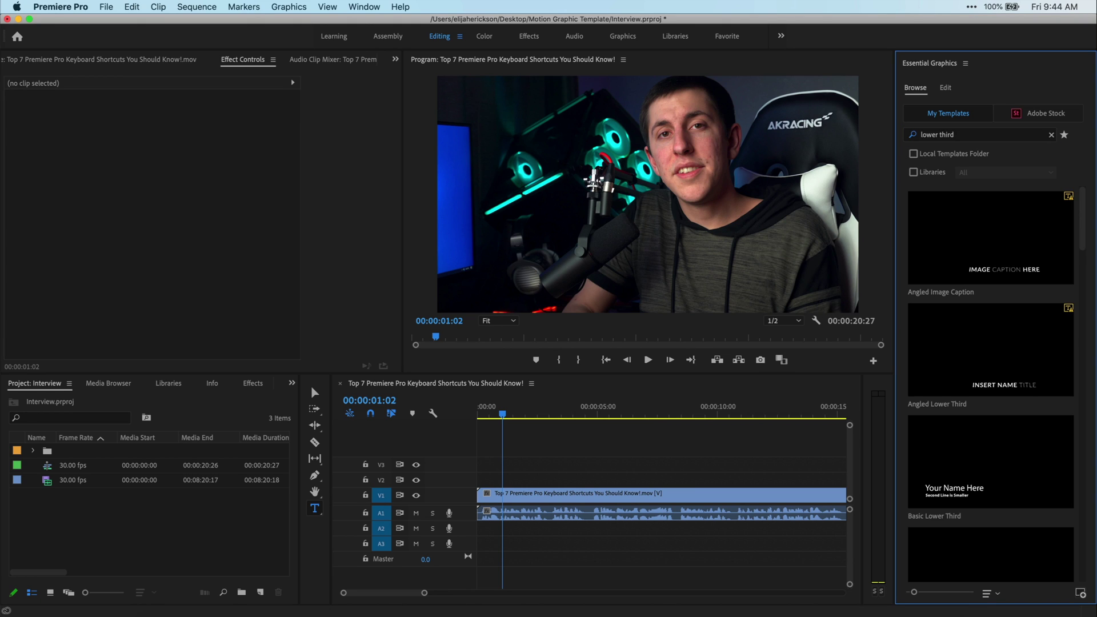
scroll(1055, 435, "down", 5)
scroll(1055, 434, "up", 1)
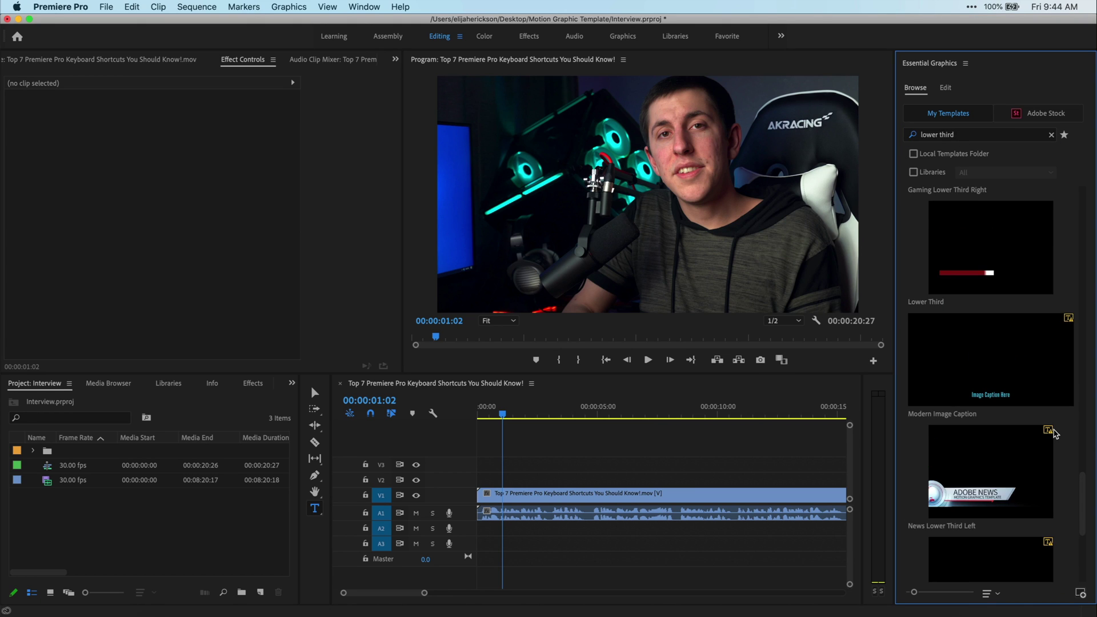
Place Lower Third on V2 with title 'Tech Infusion', subtitle 'Content Creator', bar width 76
left_click_drag(995, 260, 476, 482)
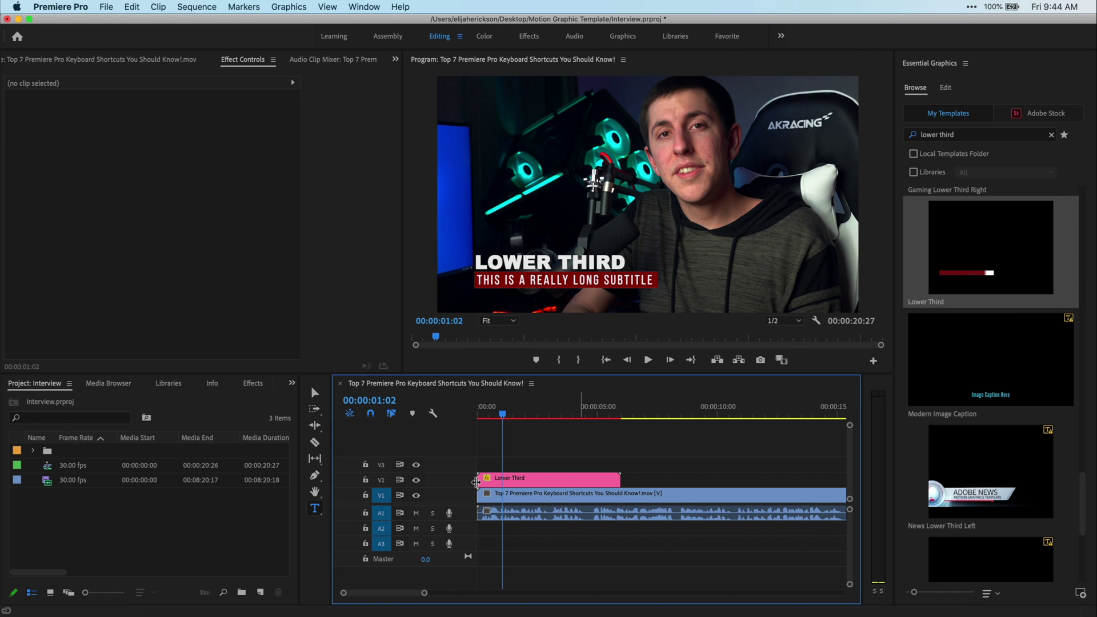
left_click(525, 483)
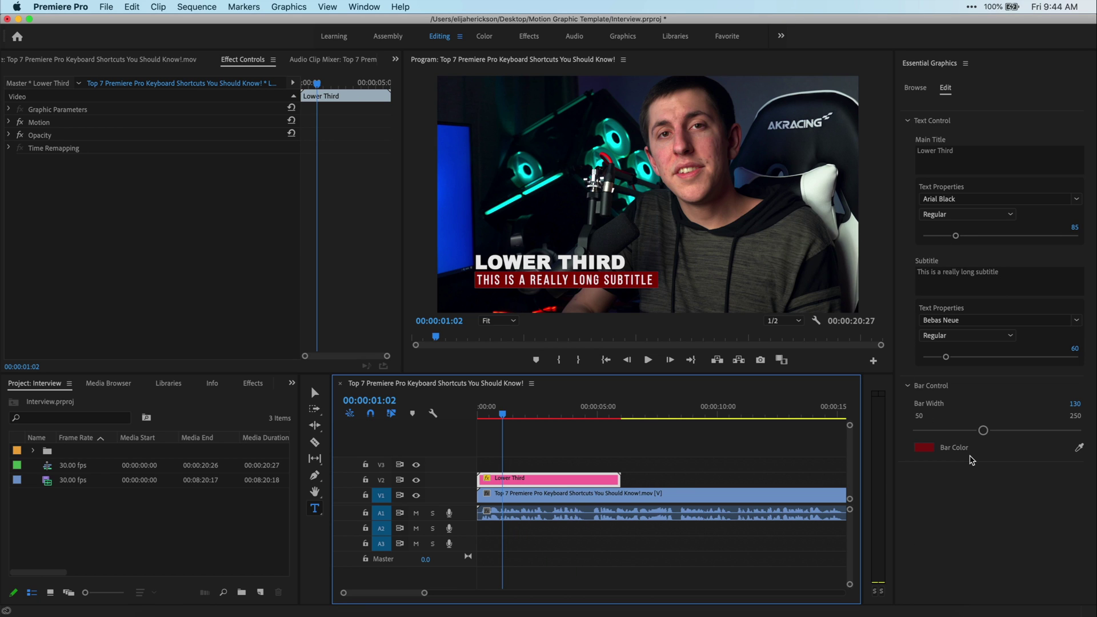
type("Tech Infusion")
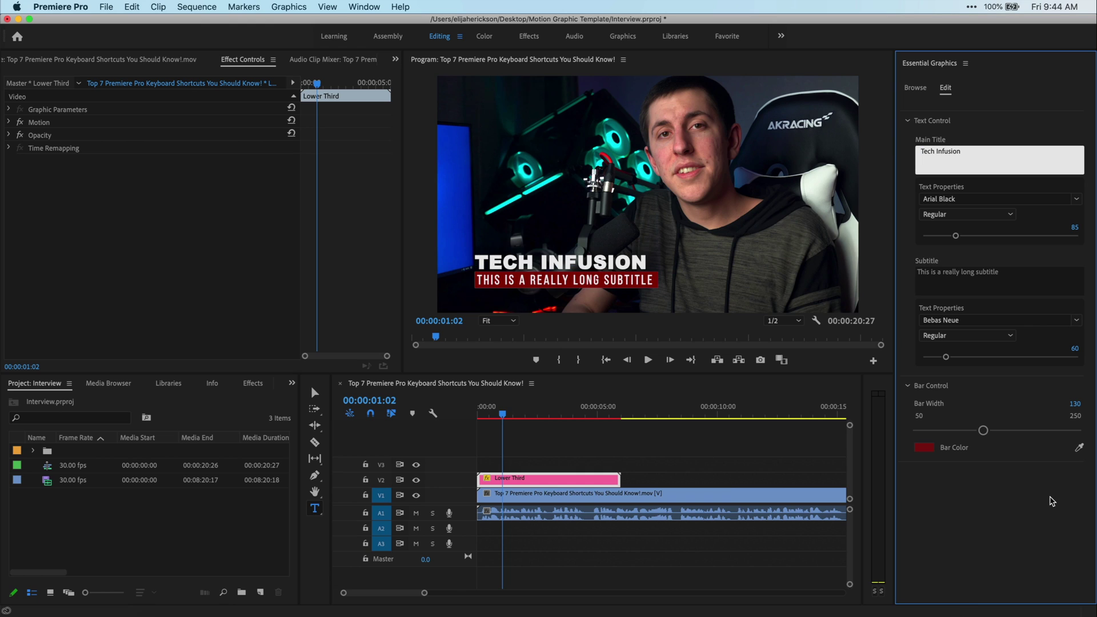
left_click(928, 270)
type("Content Creator")
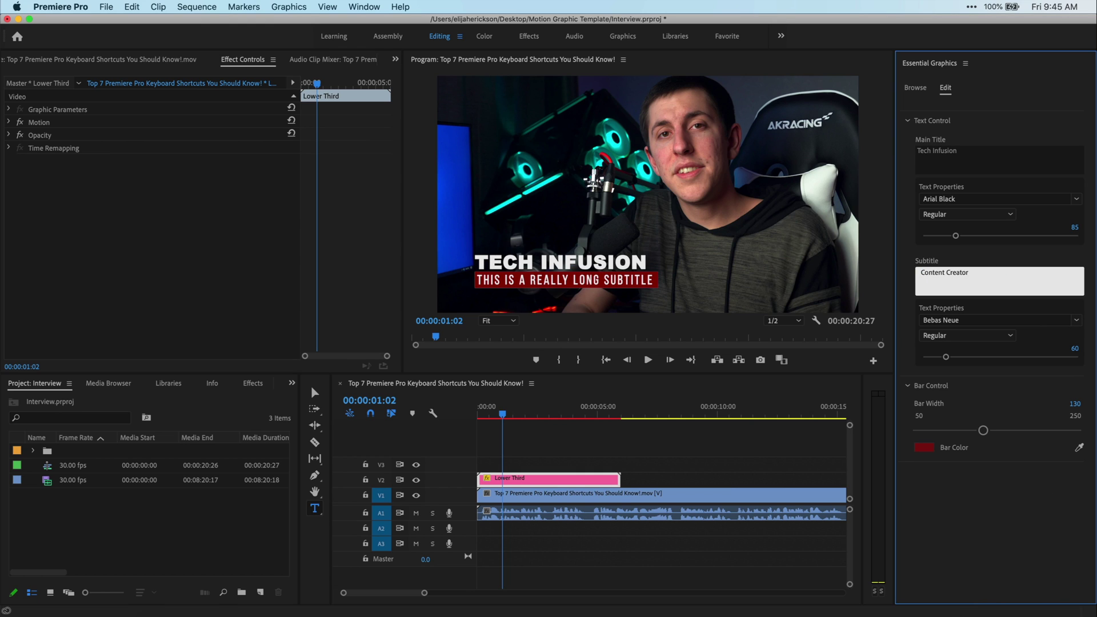
left_click(985, 481)
left_click_drag(985, 434, 937, 444)
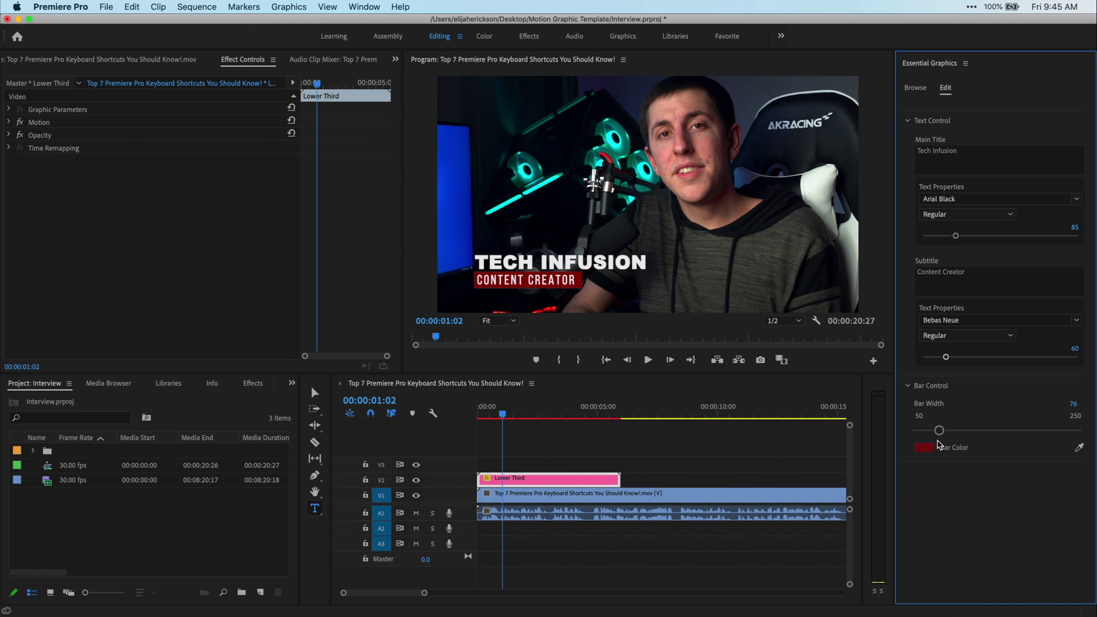
Play the lower third animation from the start of the sequence
left_click(467, 412)
key("Home")
key("space")
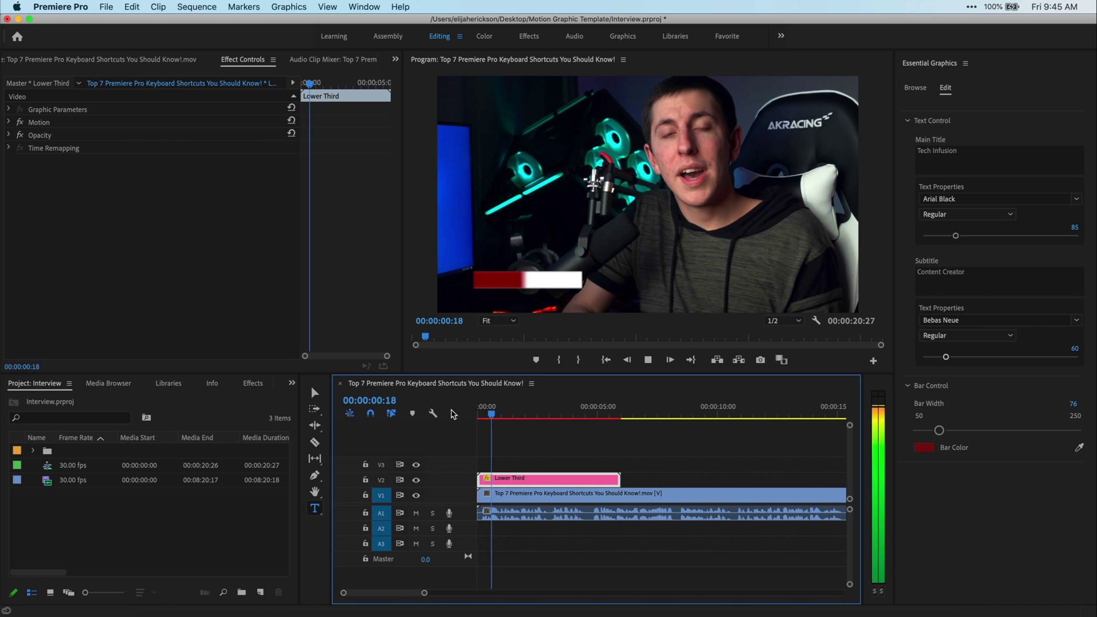
key("space")
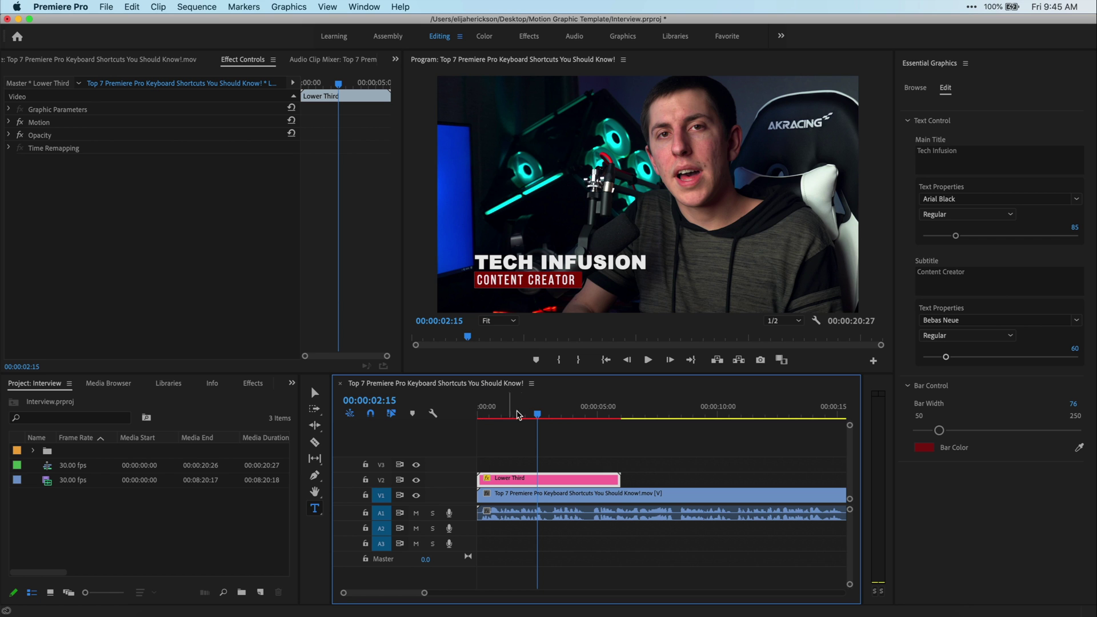
key("Home")
key("space")
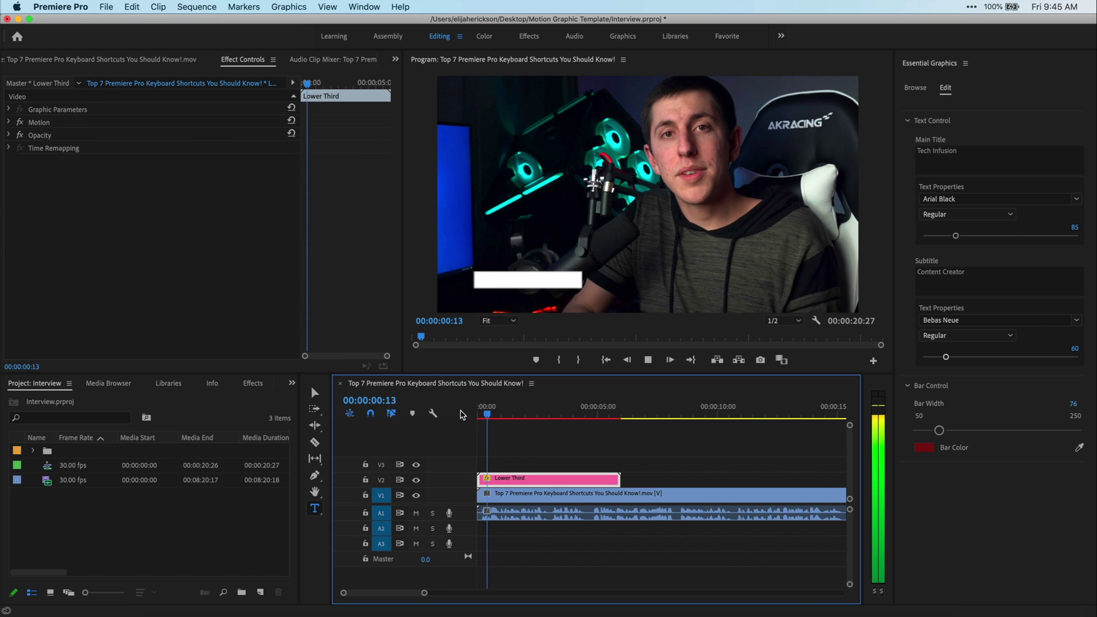